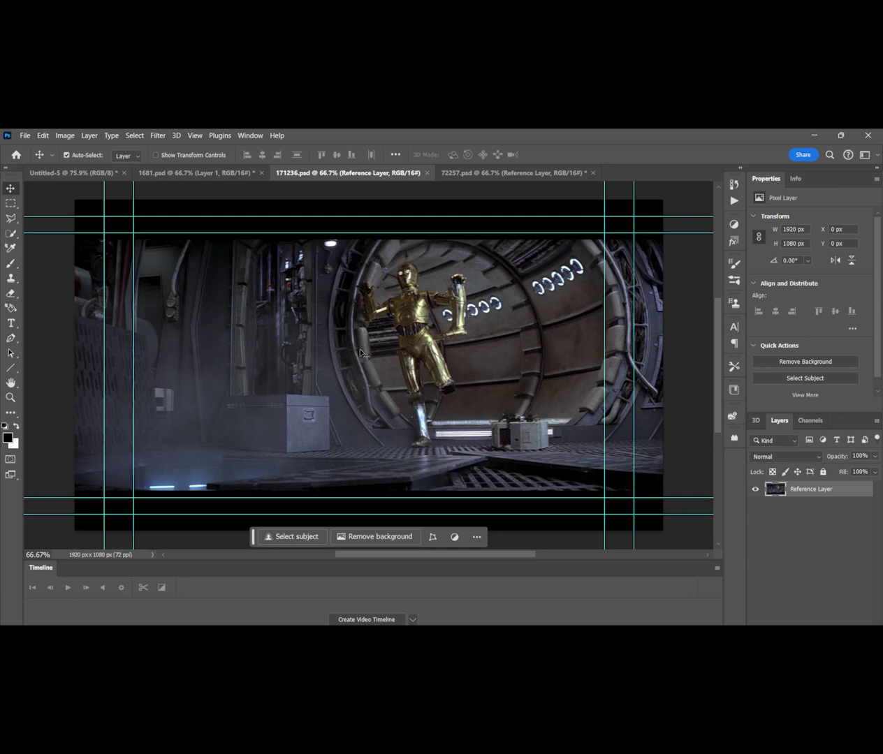
Step: Lasso the gold robot and run Generative Fill with the prompt 'remove subject'
key("l")
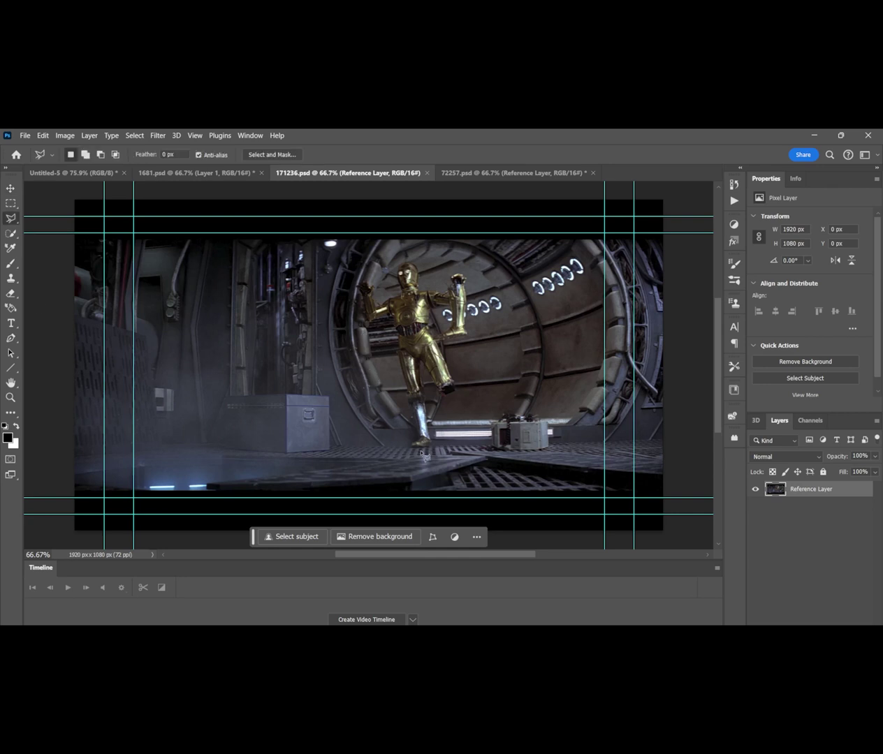
mouse_move(411, 417)
left_mouse_down()
mouse_move(392, 318)
mouse_move(354, 290)
mouse_move(360, 278)
mouse_move(410, 262)
mouse_move(448, 290)
mouse_move(461, 274)
mouse_move(472, 288)
mouse_move(474, 343)
mouse_move(444, 361)
mouse_move(462, 395)
mouse_move(442, 406)
mouse_move(441, 454)
mouse_move(416, 455)
left_mouse_up()
left_click(328, 465)
type("re")
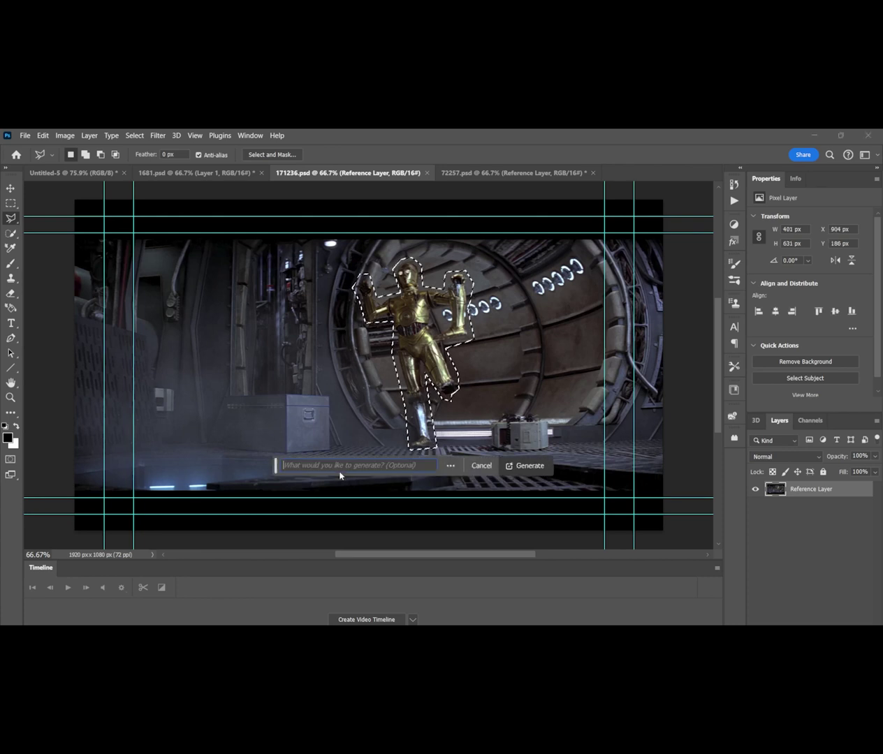
type("move subject")
key("Return")
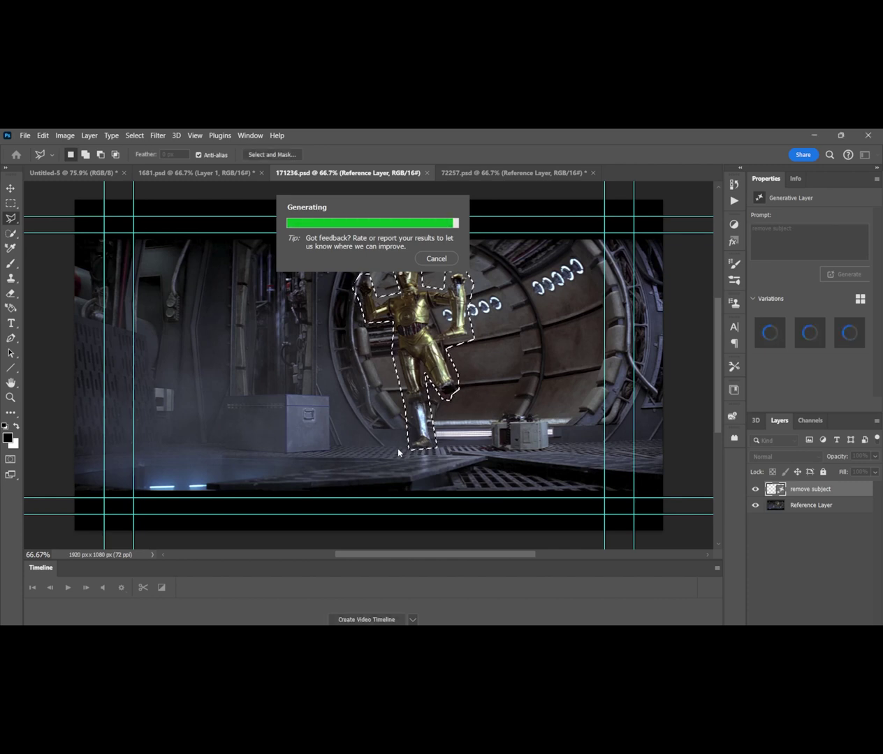
Step: Compare the generated variations and keep variation 3 with the robot removed
left_click(802, 338)
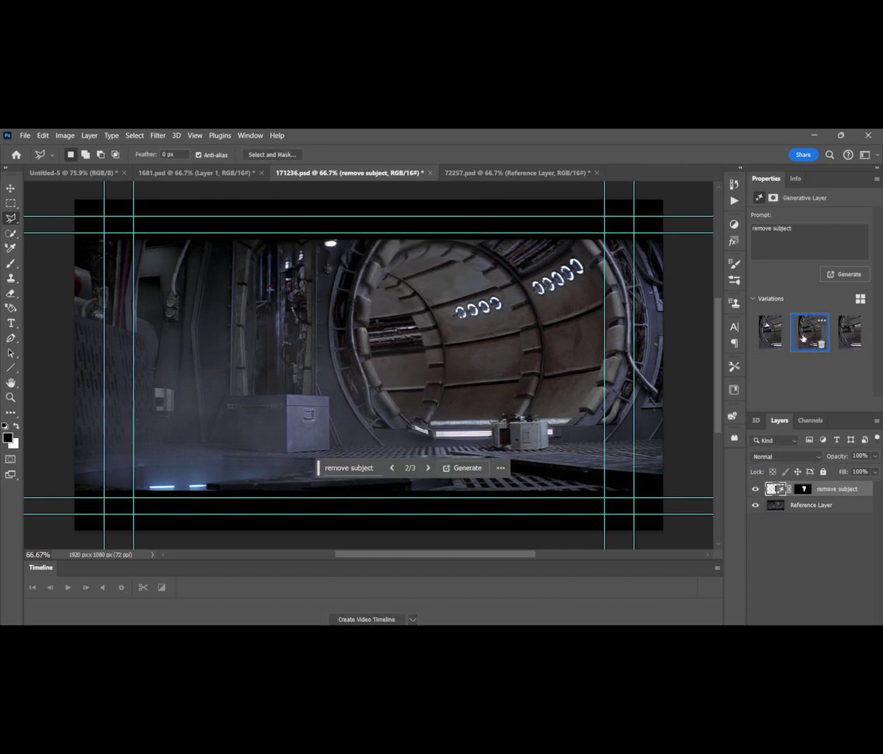
left_click(848, 333)
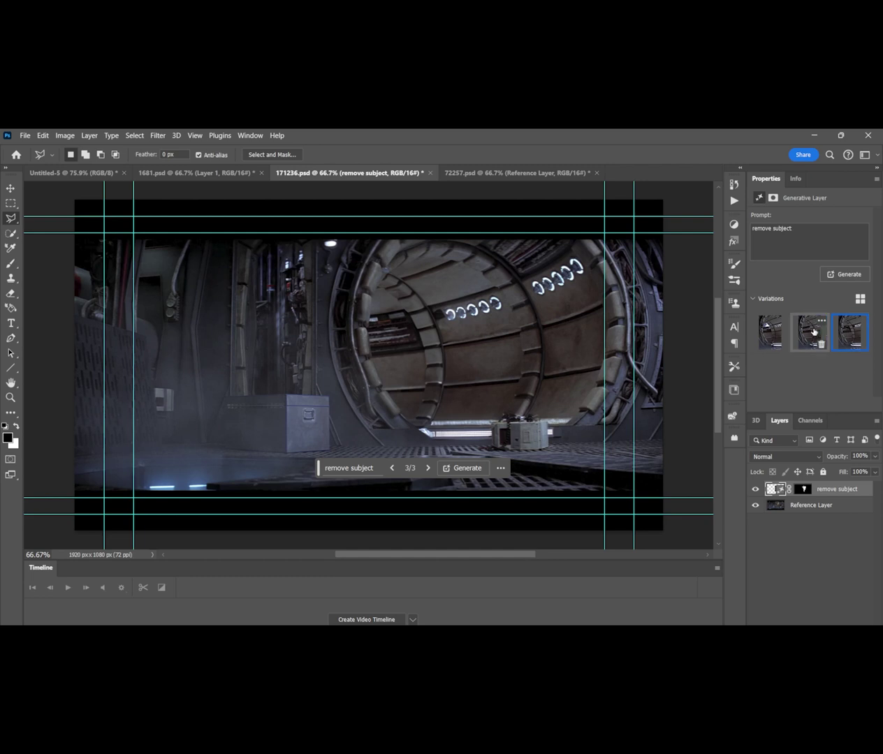
left_click(826, 334)
left_click(817, 339)
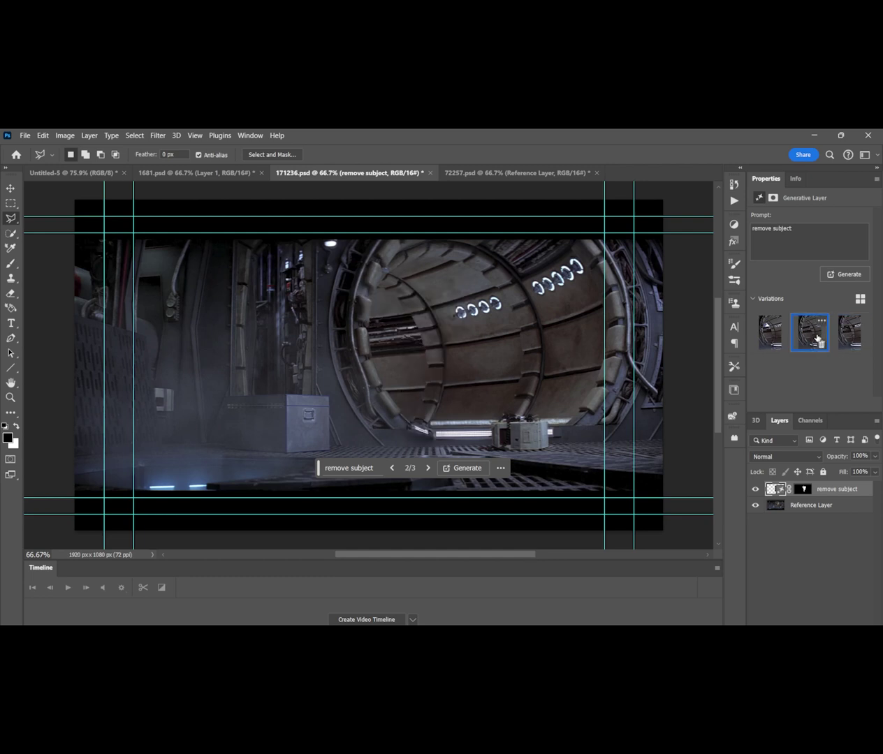
mouse_move(850, 332)
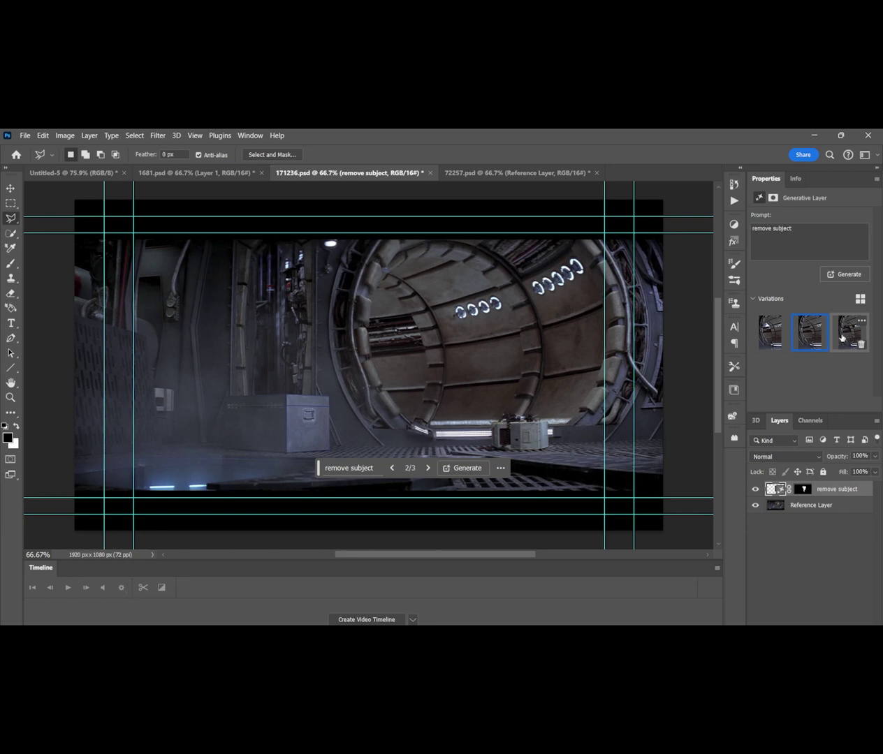
left_click(841, 338)
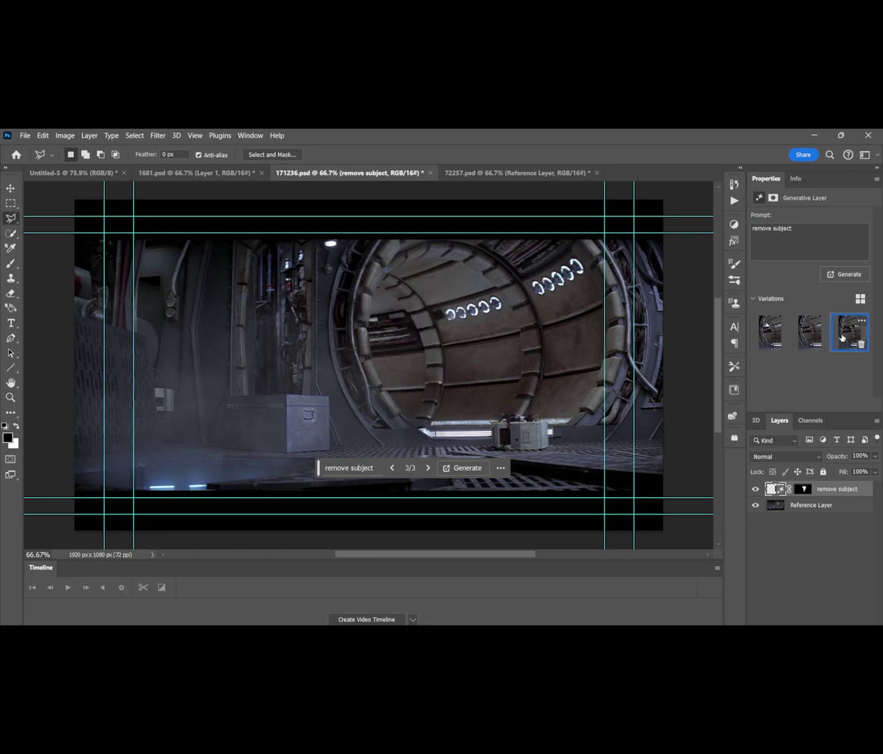
Step: Outline the small crate on the floor with Polygonal Lasso points
left_click(532, 455)
left_click(525, 451)
left_click(554, 448)
left_click(552, 424)
left_click(544, 413)
left_click(493, 412)
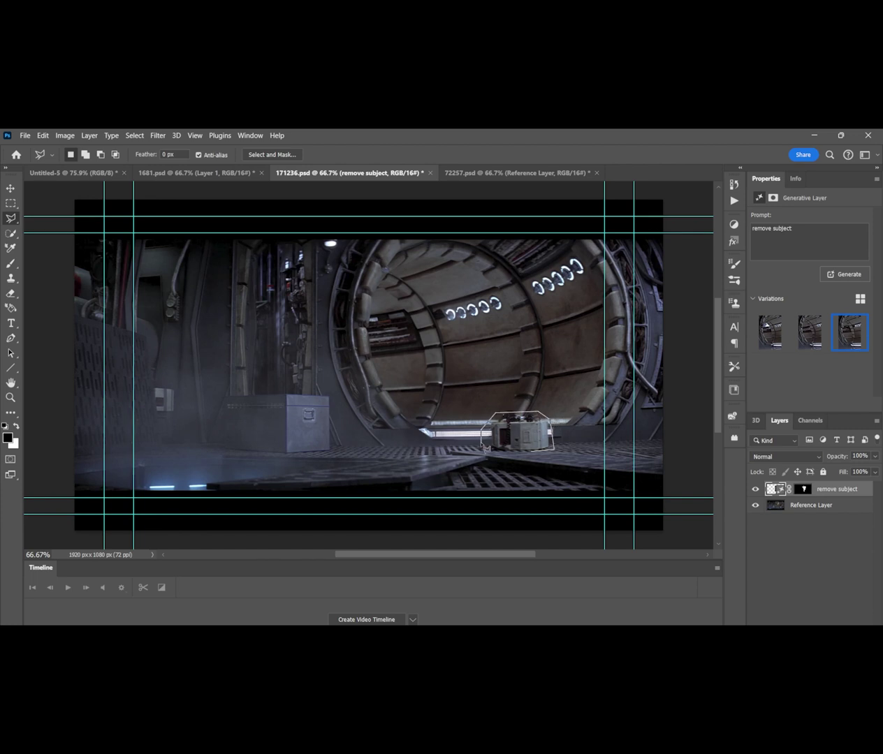
Step: Close the crate outline and generate a fill with the prompt 'remove object'
left_click(536, 456)
left_click(441, 468)
type("remove object")
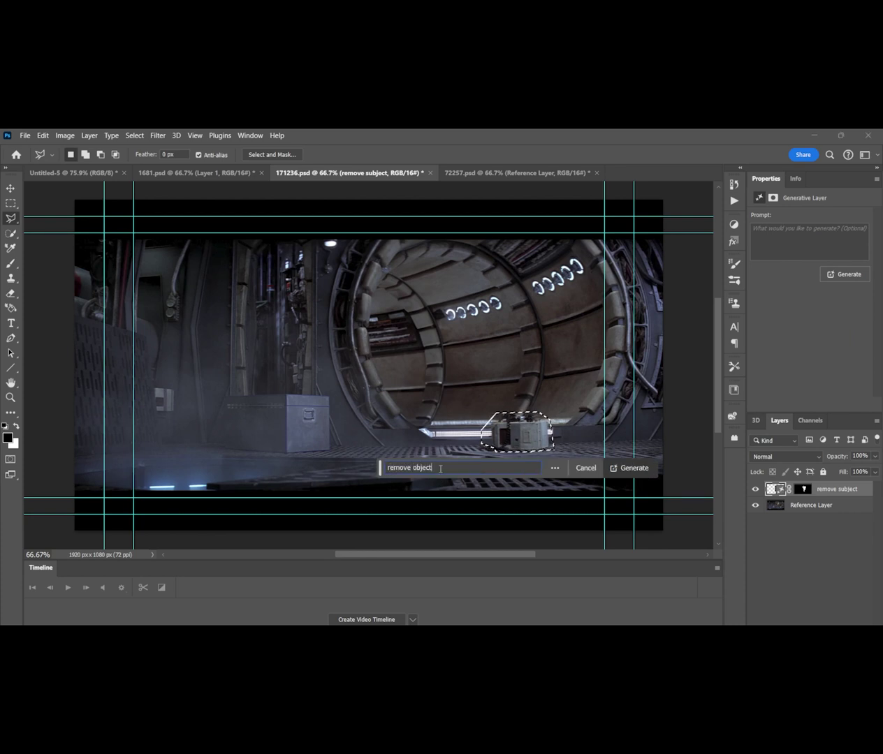
key("Return")
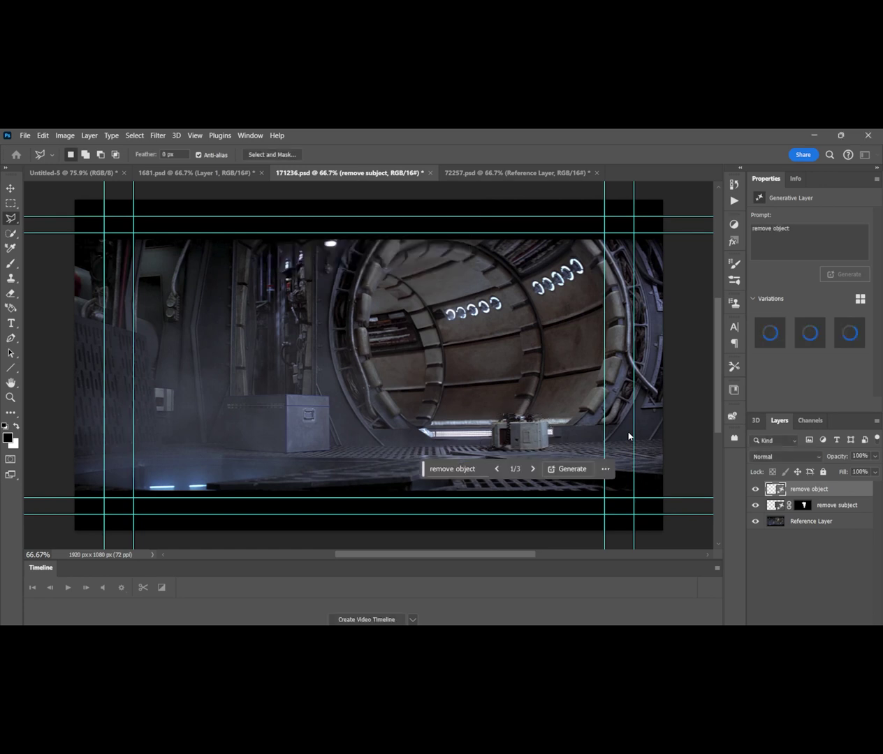
Step: Keep crate-removal variation 3 and stamp all visible layers onto a new top layer
left_click(819, 345)
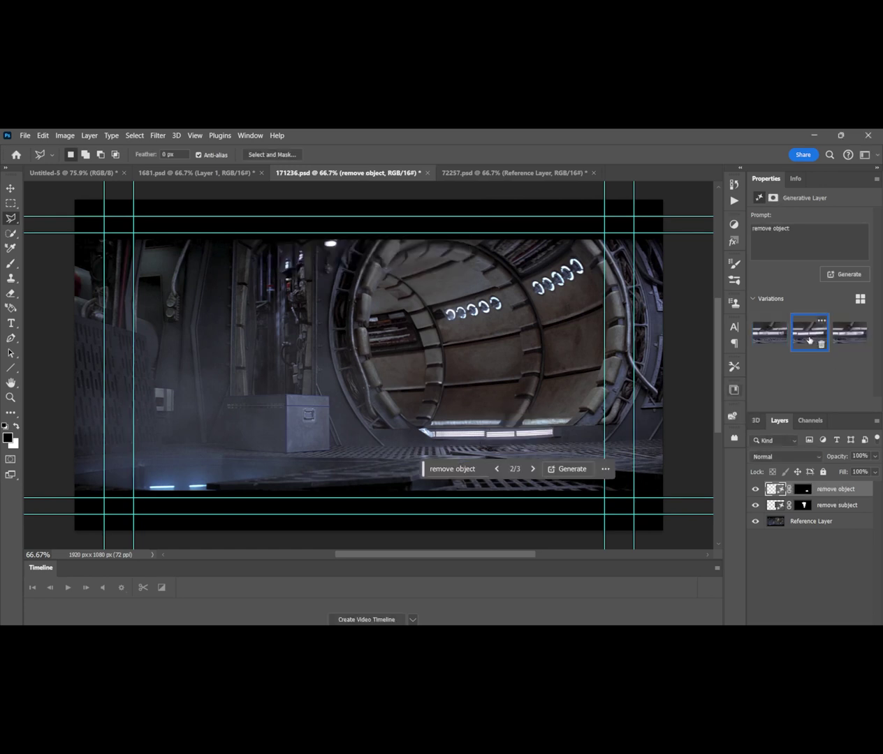
left_click(850, 336)
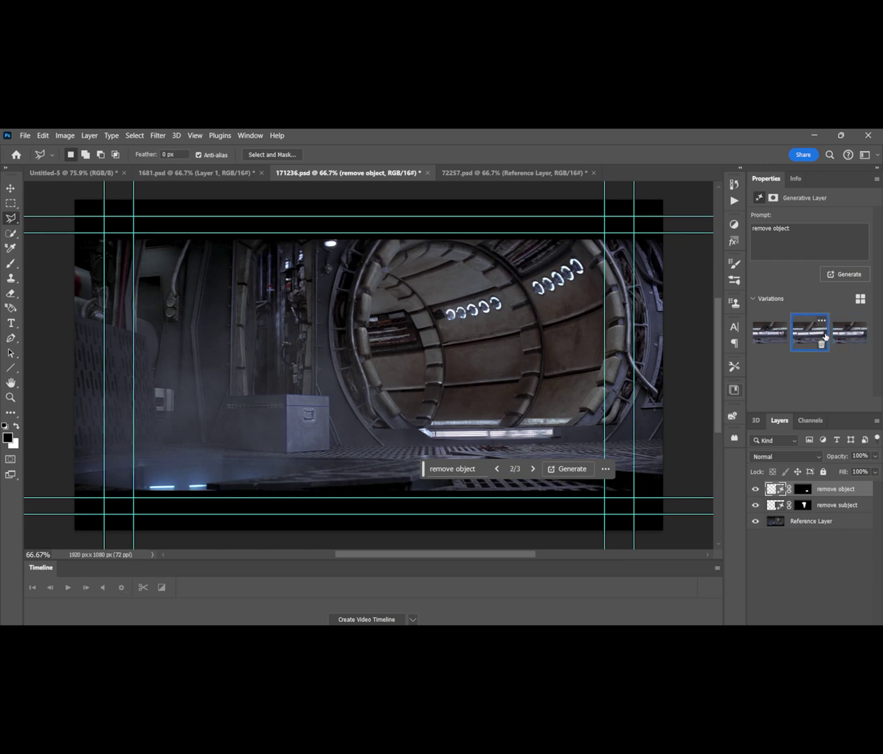
left_click(823, 337)
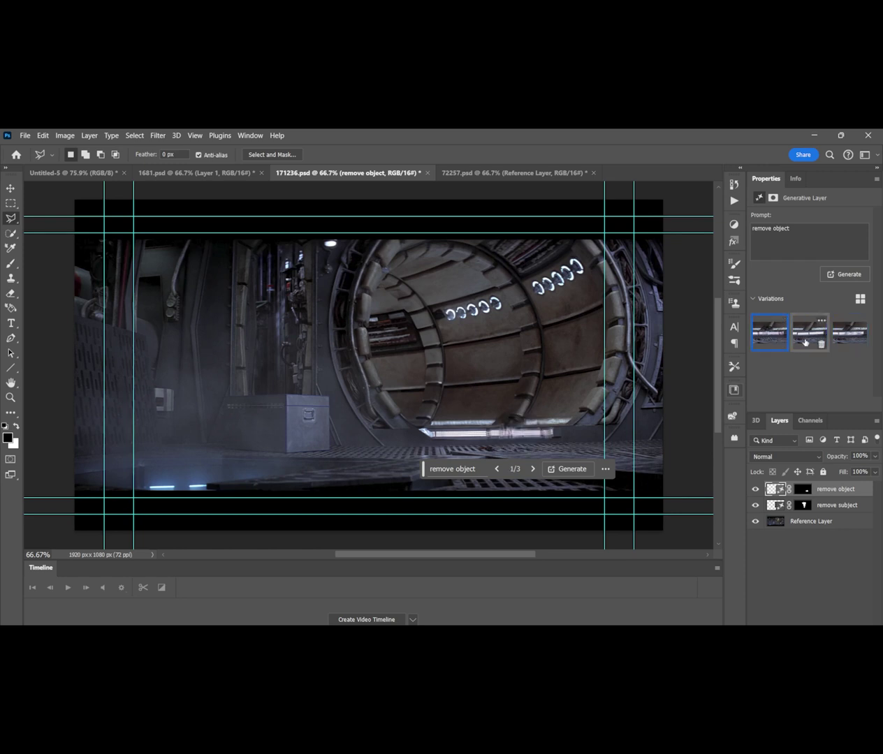
left_click(838, 339)
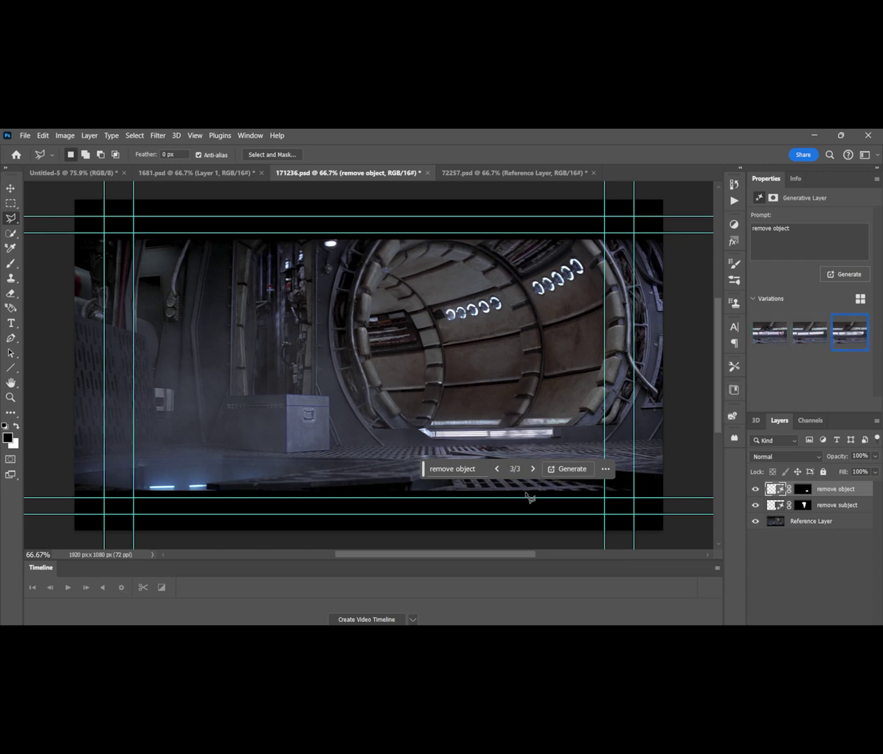
key("ctrl+shift+alt+e")
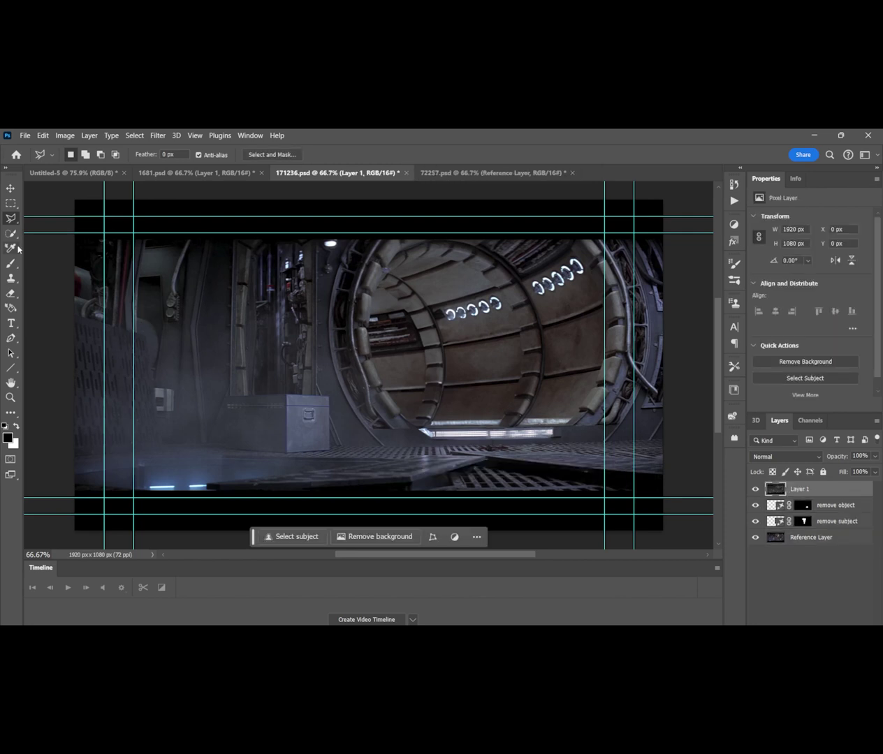
Step: Draw a closed Pen path around the round corridor ring
key("p")
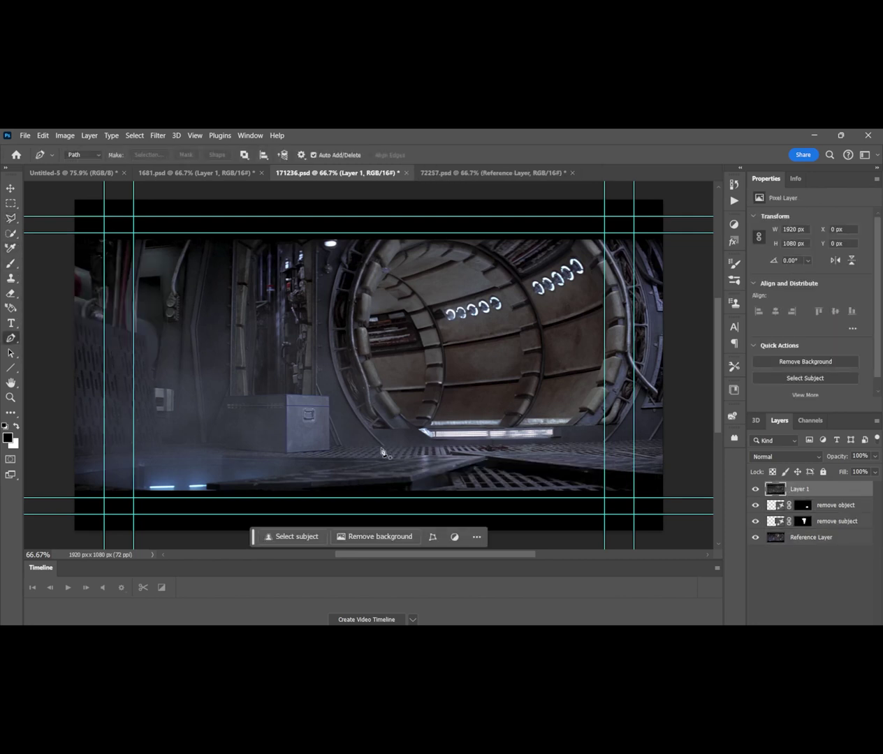
left_click(386, 449)
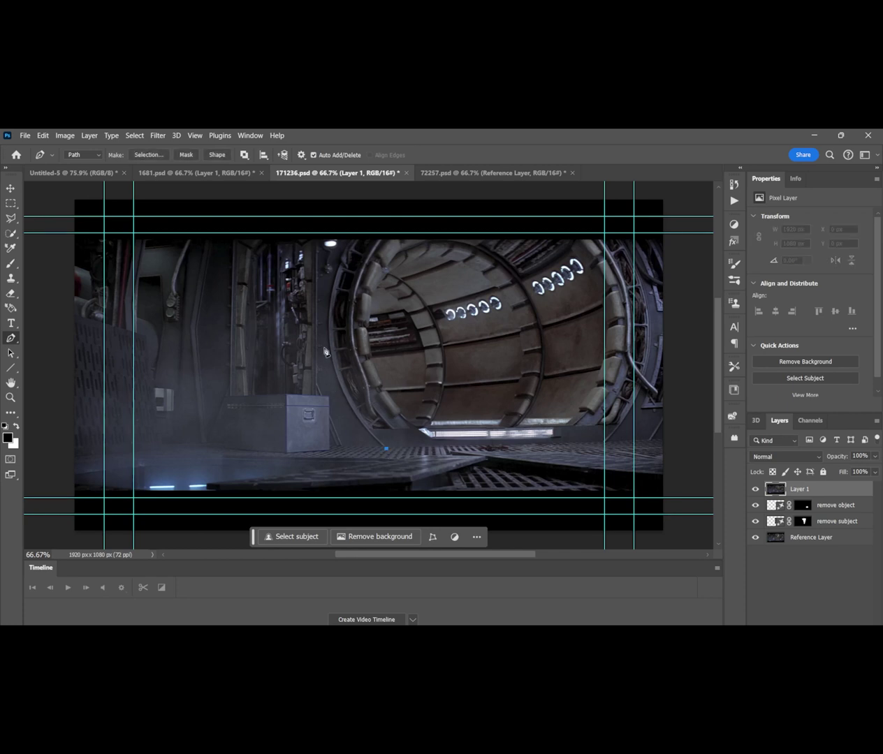
mouse_move(325, 400)
left_mouse_down()
mouse_move(333, 234)
mouse_move(369, 225)
left_mouse_up()
left_click(358, 225)
left_click(649, 225)
left_click(676, 272)
left_click(657, 440)
left_click(387, 448)
Step: Convert the ring path to a selection, copy it, and switch to 1681.psd
right_click(389, 450)
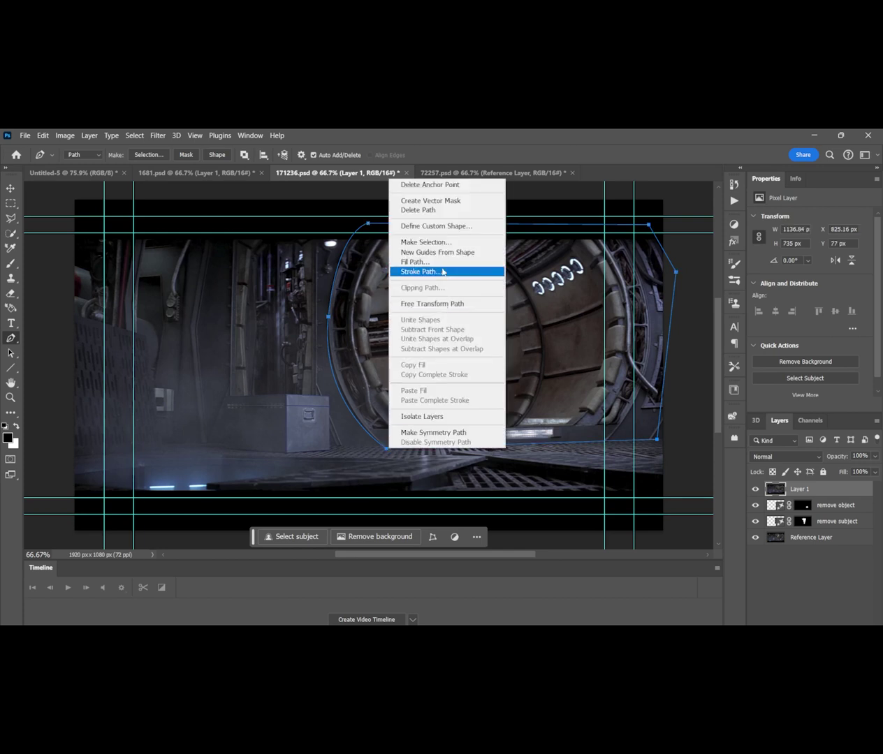
left_click(422, 242)
left_click(498, 269)
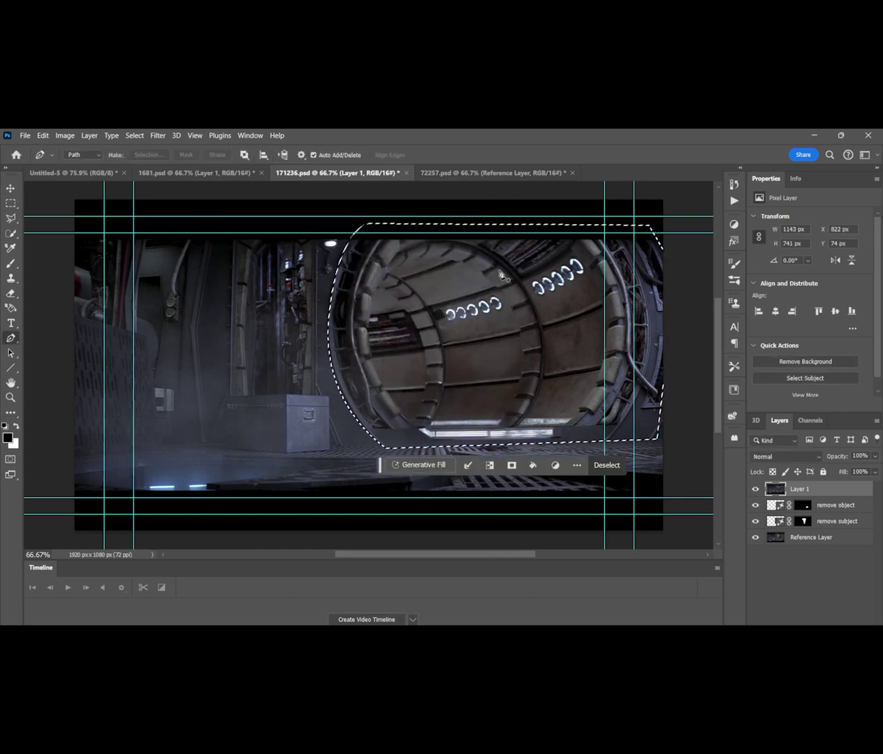
key("l")
key("alt+Tab")
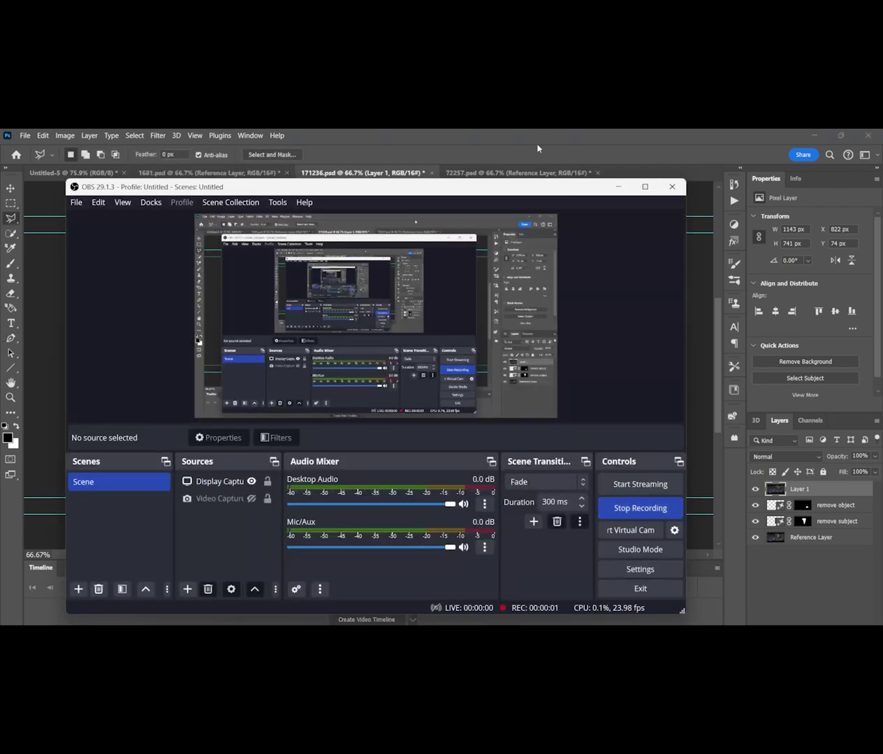
left_click(537, 148)
left_click(210, 173)
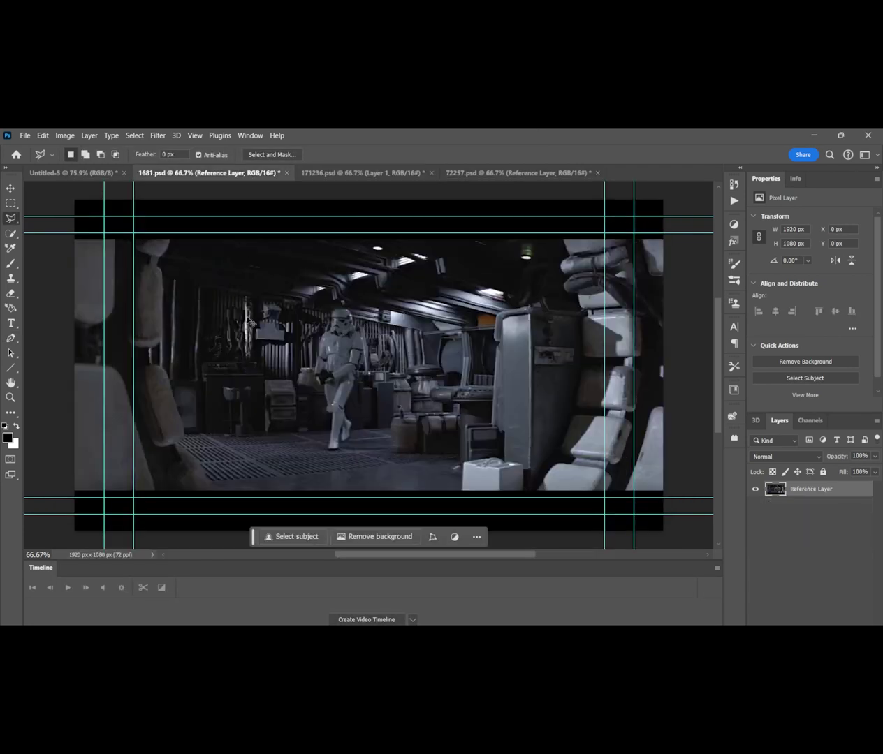
Step: Paste the corridor section, move it upper left, and scale it down with Free Transform
key("ctrl+v")
key("v")
mouse_move(392, 436)
left_mouse_down()
mouse_move(258, 381)
mouse_move(168, 405)
left_mouse_up()
key("ctrl+t")
mouse_move(135, 216)
left_mouse_down()
mouse_move(134, 272)
mouse_move(132, 252)
left_mouse_up()
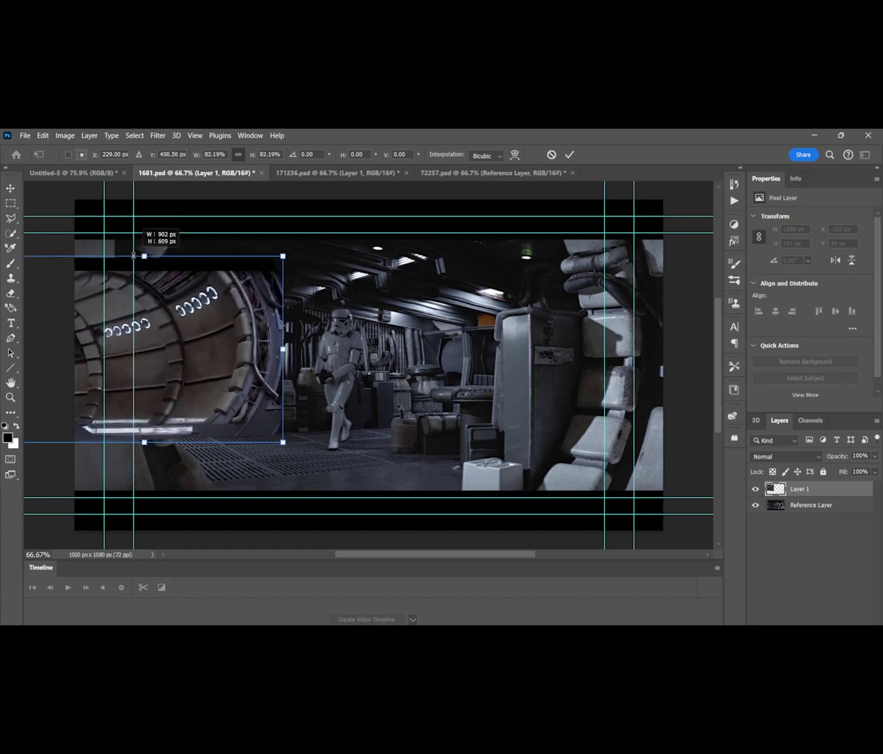
left_click_drag(335, 242, 345, 263)
Step: Tilt the corridor slightly, align it to the frame's left edge, and apply the transform
key("ctrl+z")
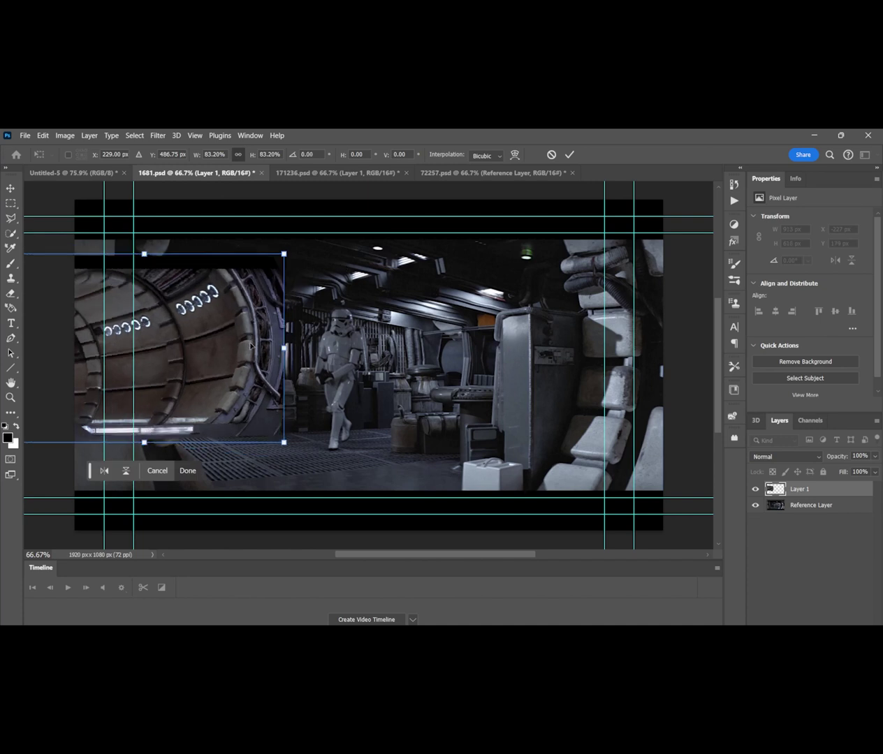
left_click_drag(326, 416, 340, 388)
mouse_move(276, 398)
left_mouse_down()
mouse_move(204, 405)
mouse_move(256, 422)
left_mouse_up()
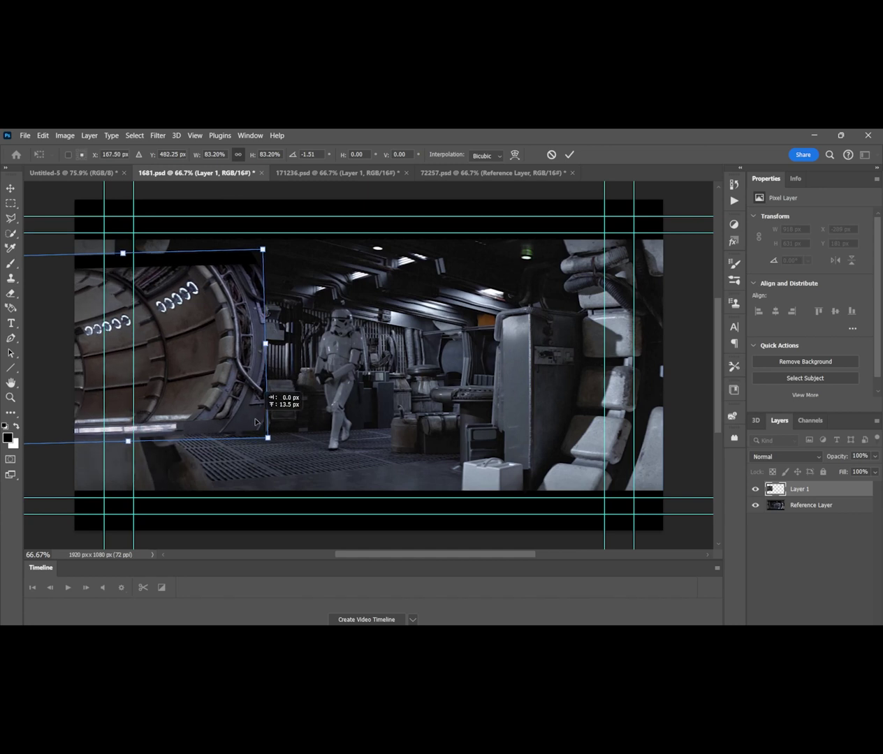
left_click_drag(255, 422, 257, 427)
mouse_move(124, 258)
left_mouse_down()
mouse_move(127, 272)
mouse_move(133, 257)
left_mouse_up()
key("Return")
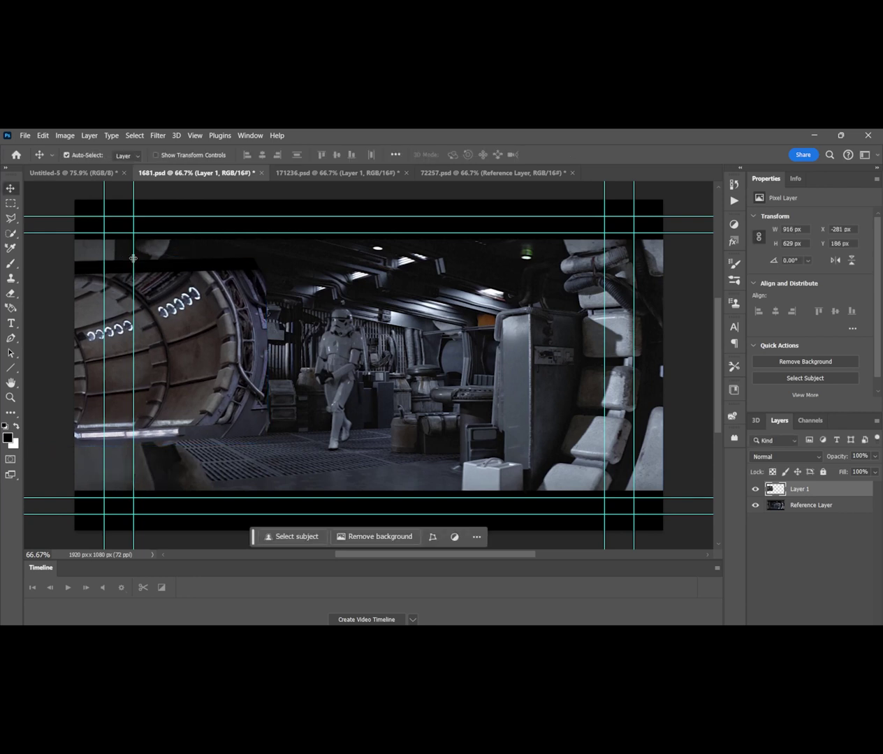
left_click(803, 508)
Step: Duplicate the Reference Layer above the corridor and quick-select the left seat
key("ctrl+j")
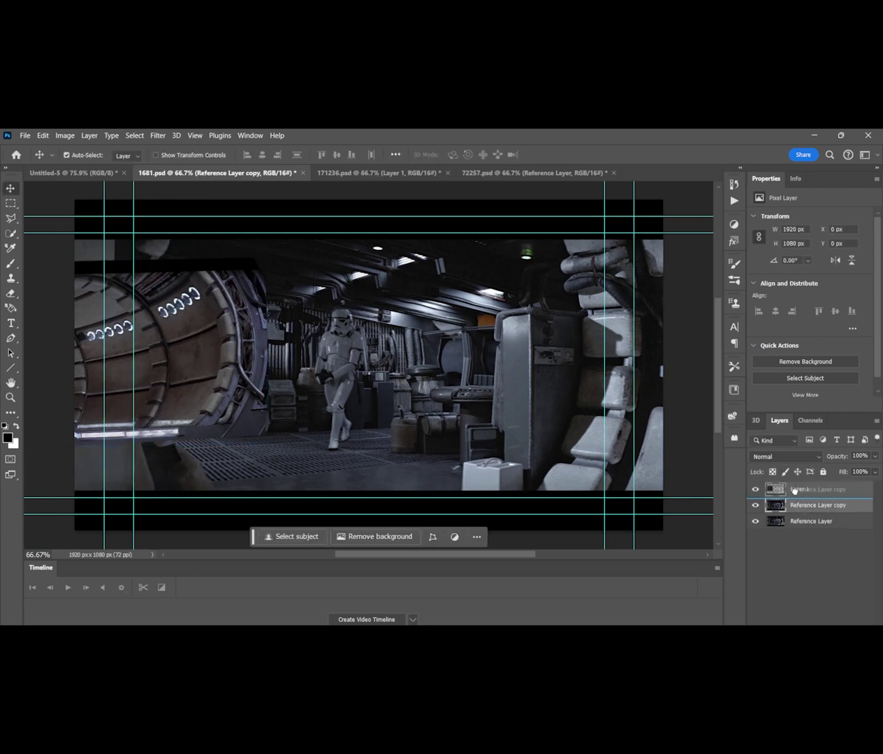
left_click_drag(803, 505, 800, 486)
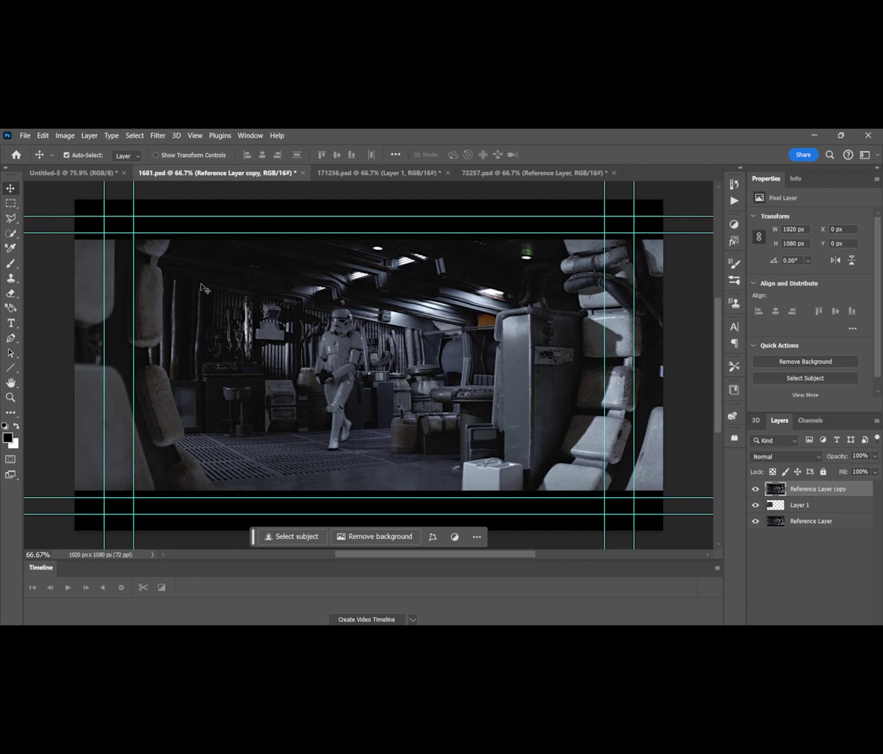
left_click(10, 234)
mouse_move(91, 276)
left_mouse_down()
mouse_move(105, 393)
mouse_move(170, 483)
left_mouse_up()
left_click_drag(167, 345, 153, 250)
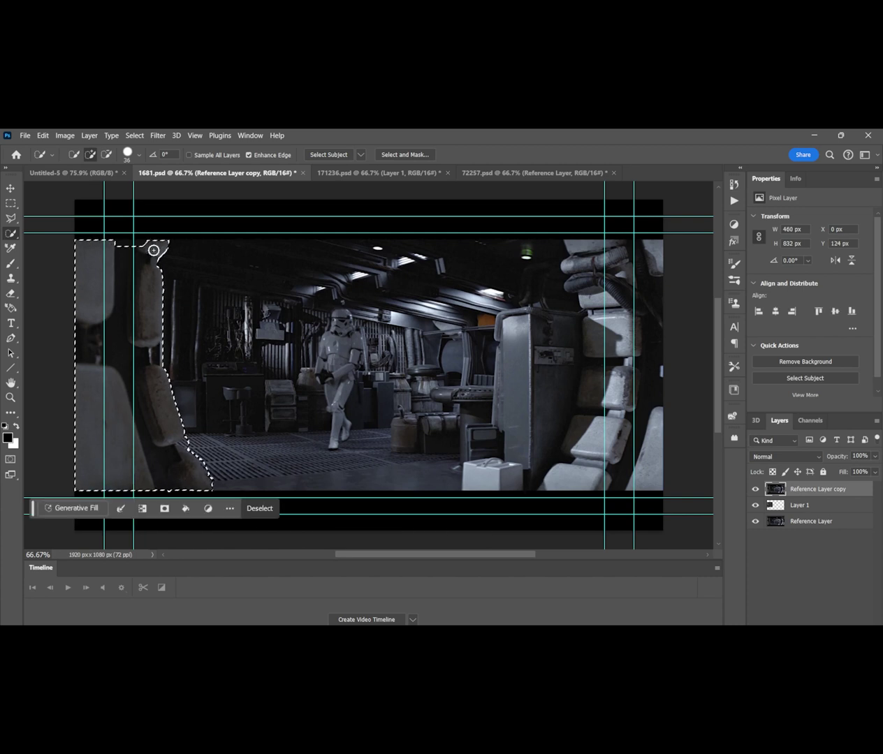
left_click(163, 359, "alt")
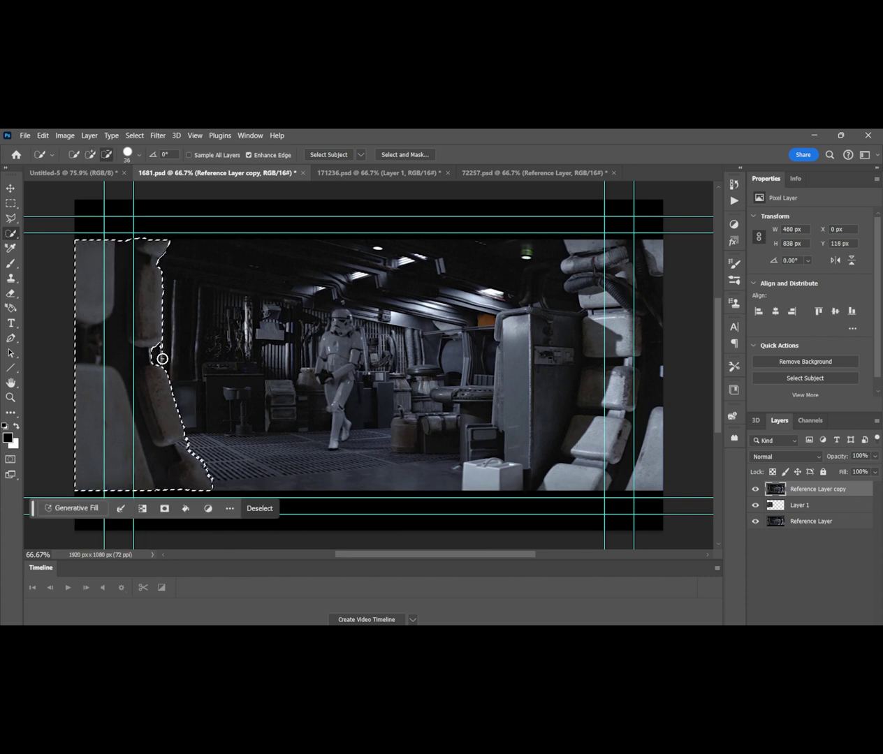
right_click(199, 442, "alt")
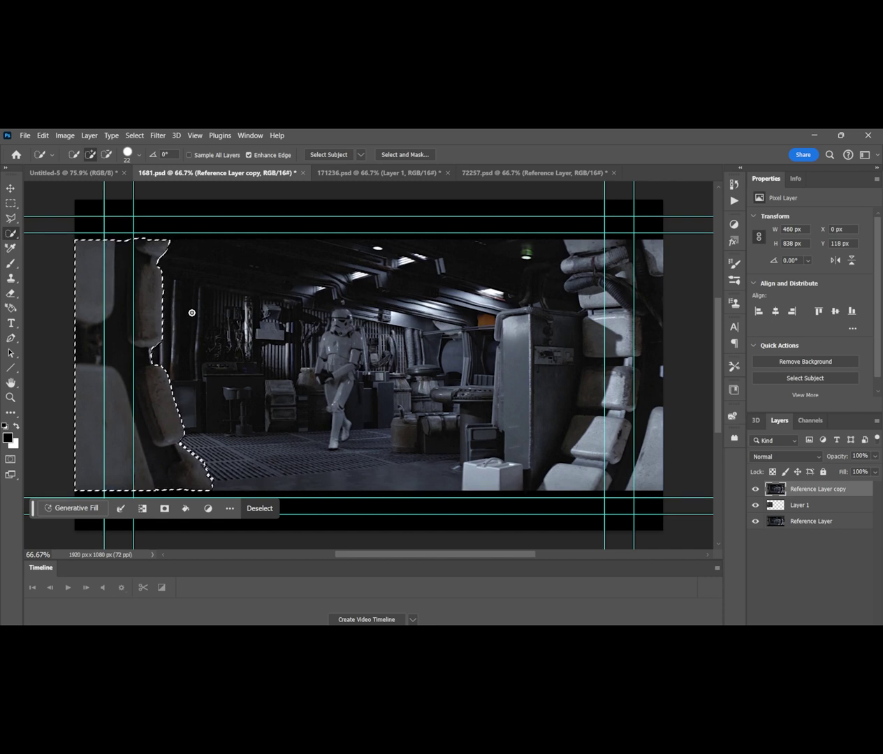
Step: Add the ceiling area with Polygonal Lasso and mask Reference Layer copy with the selection
left_click(10, 218)
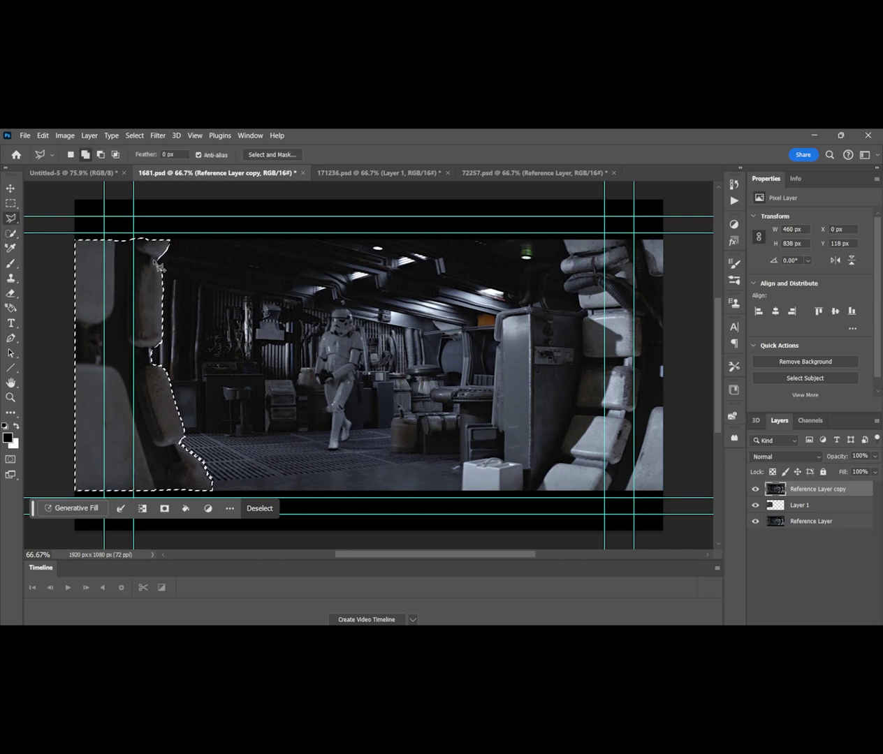
left_click(155, 260)
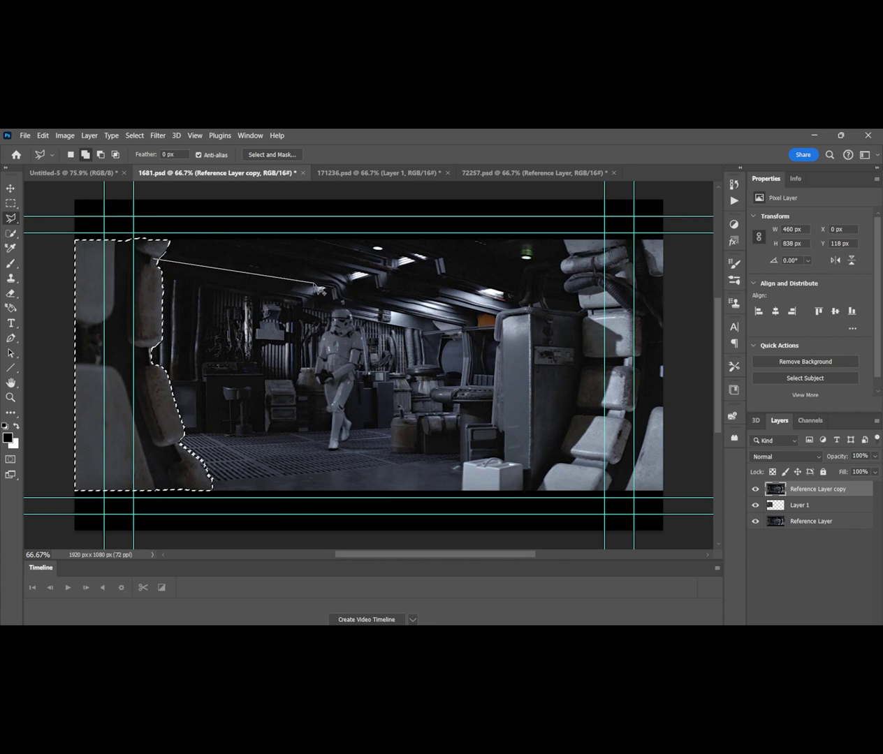
left_click(317, 284)
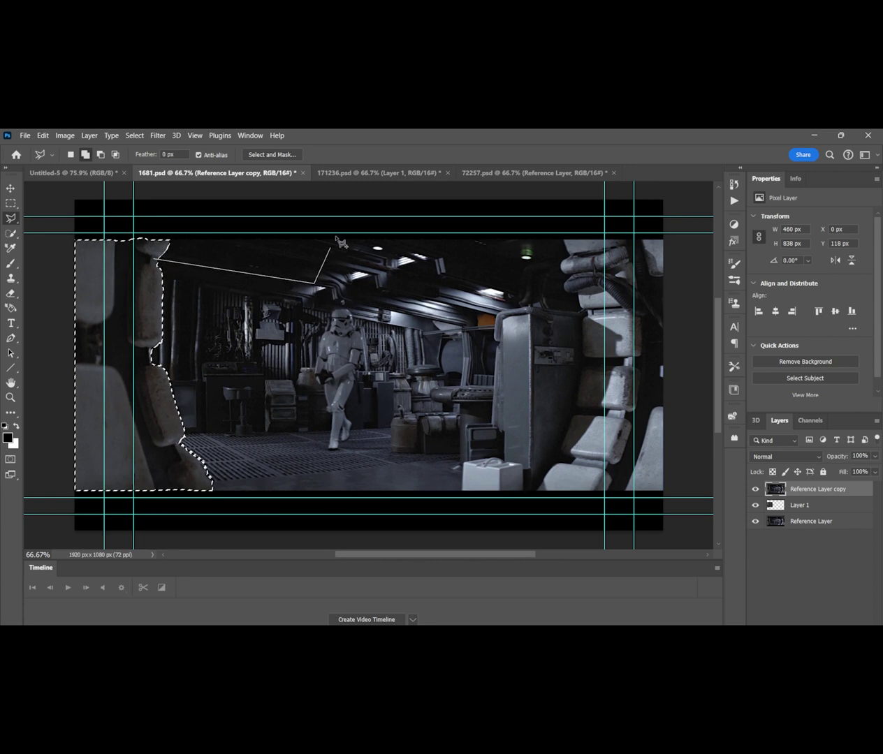
left_click(341, 224)
left_click(104, 217)
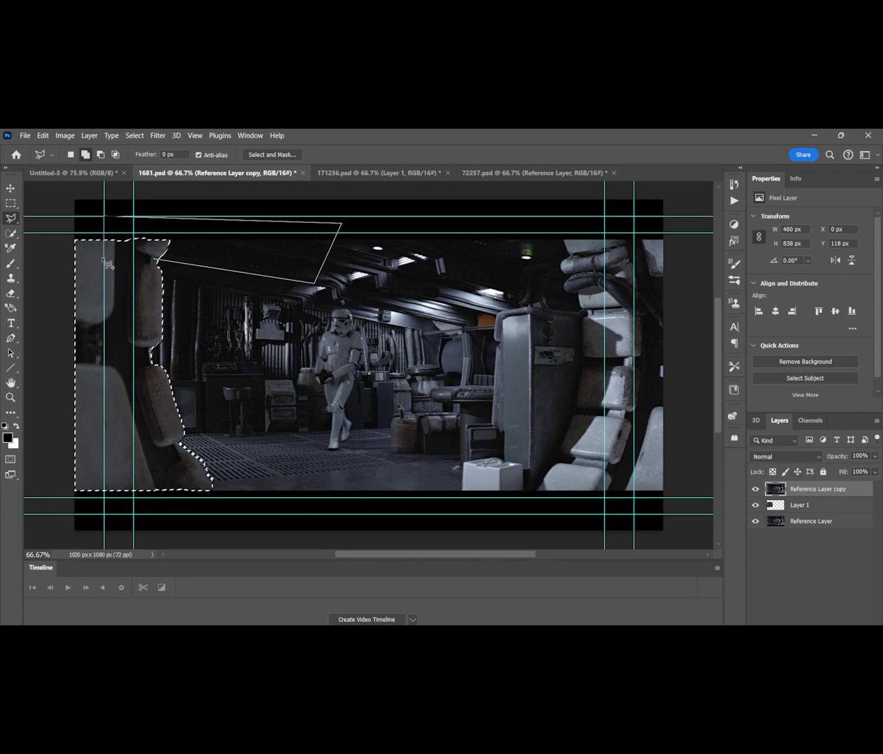
left_click(155, 261)
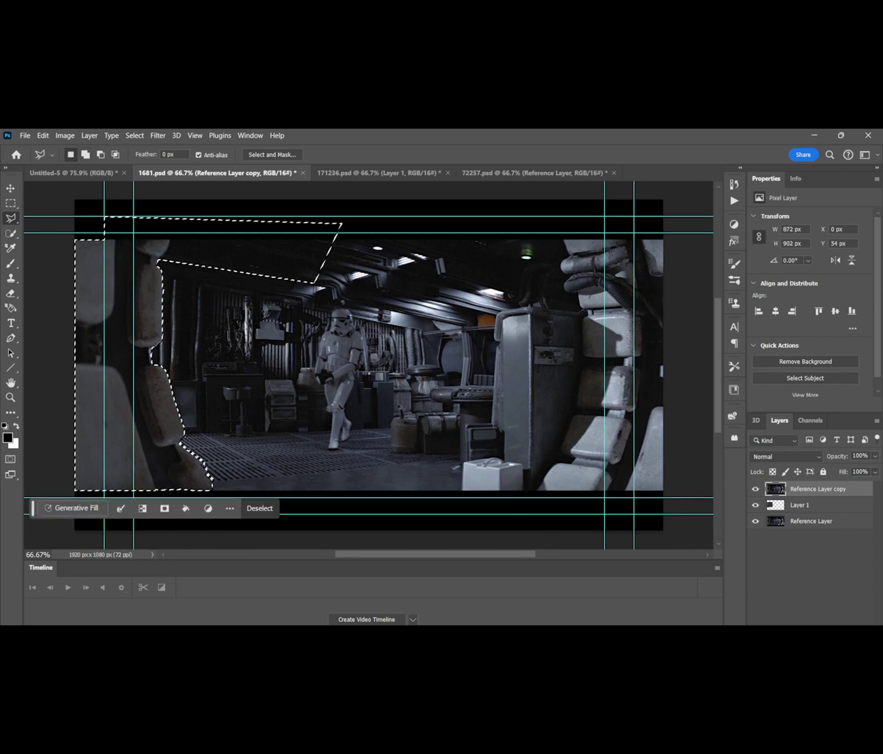
left_click(164, 508)
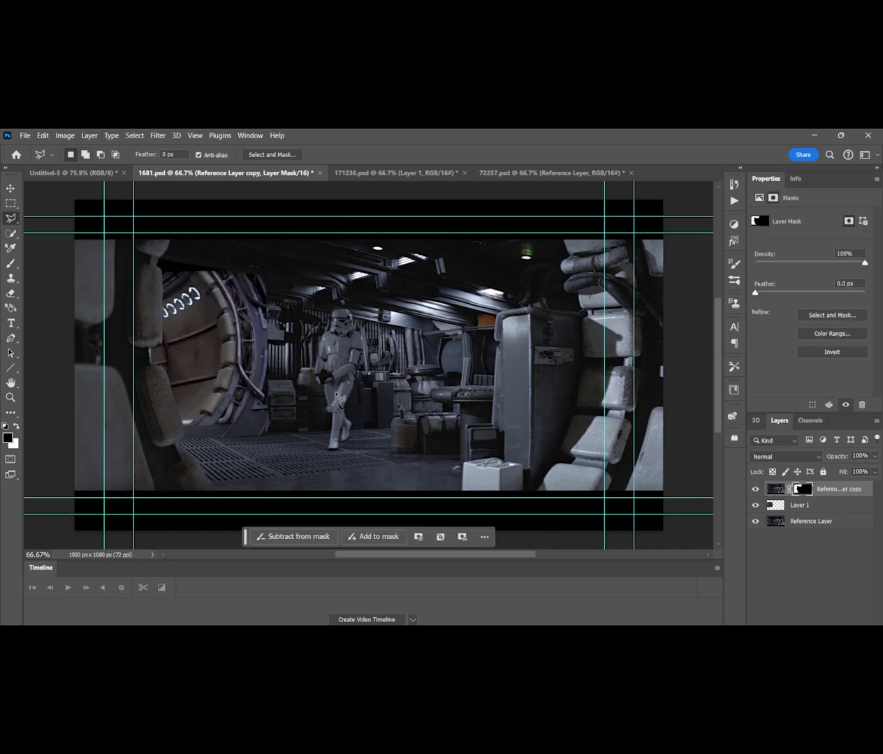
Step: Select Layer 1 and Ctrl-drag the door plate's corners toward the corridor perspective
left_click(817, 504)
key("v")
key("ctrl+t")
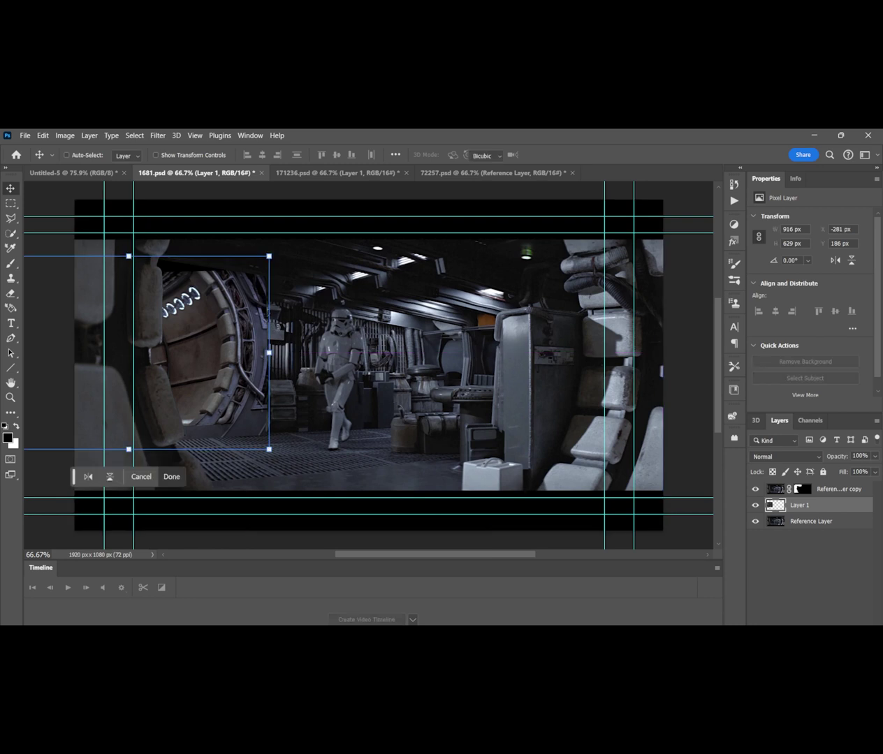
left_click_drag(273, 260, 292, 287)
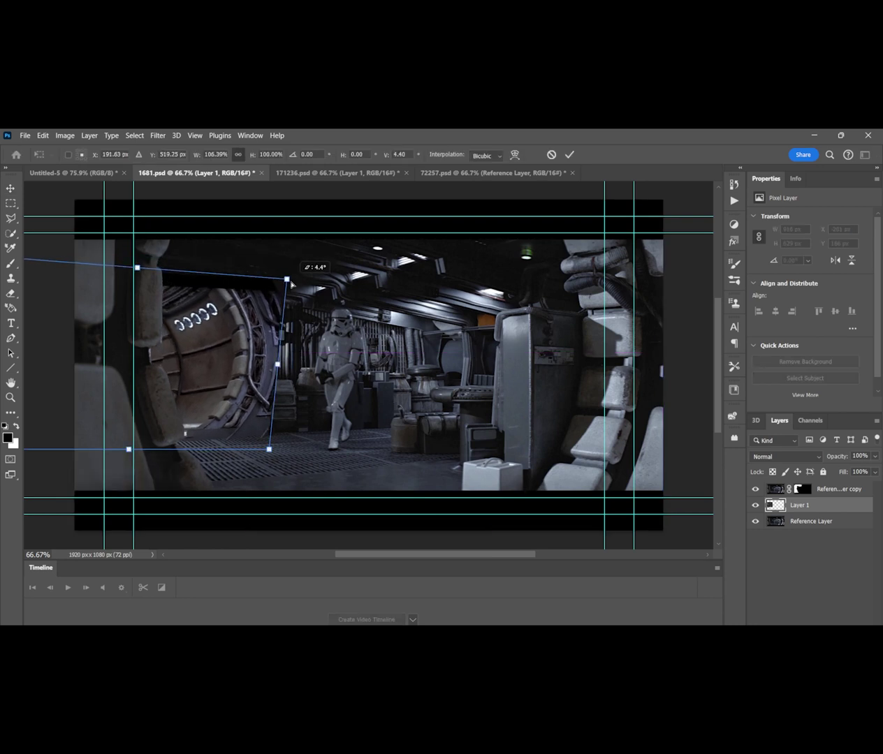
left_click_drag(274, 457, 266, 447)
key("ctrl+minus")
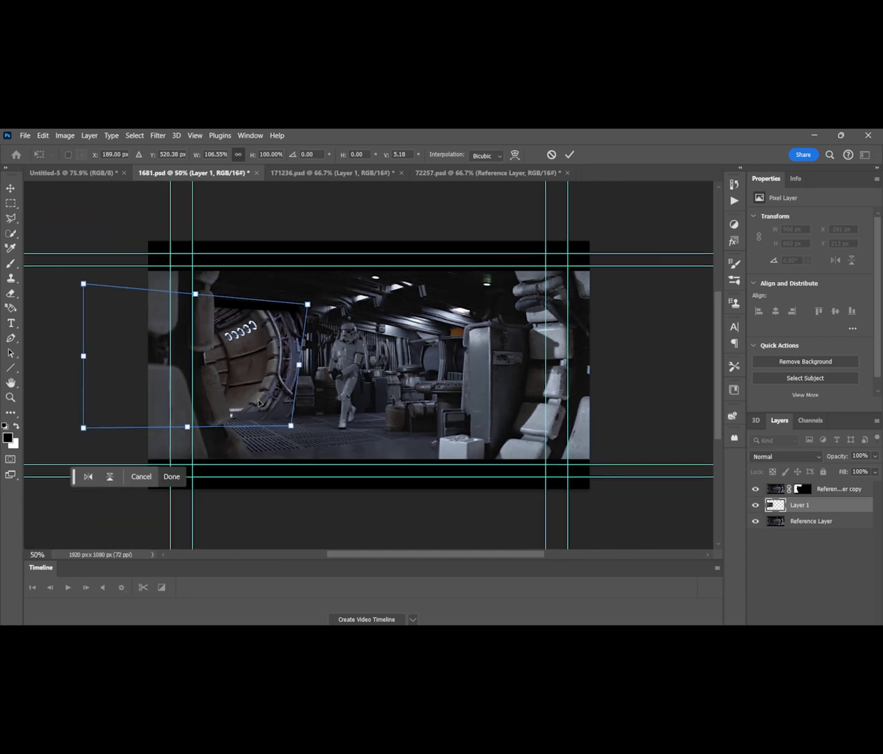
left_click_drag(85, 289, 94, 276)
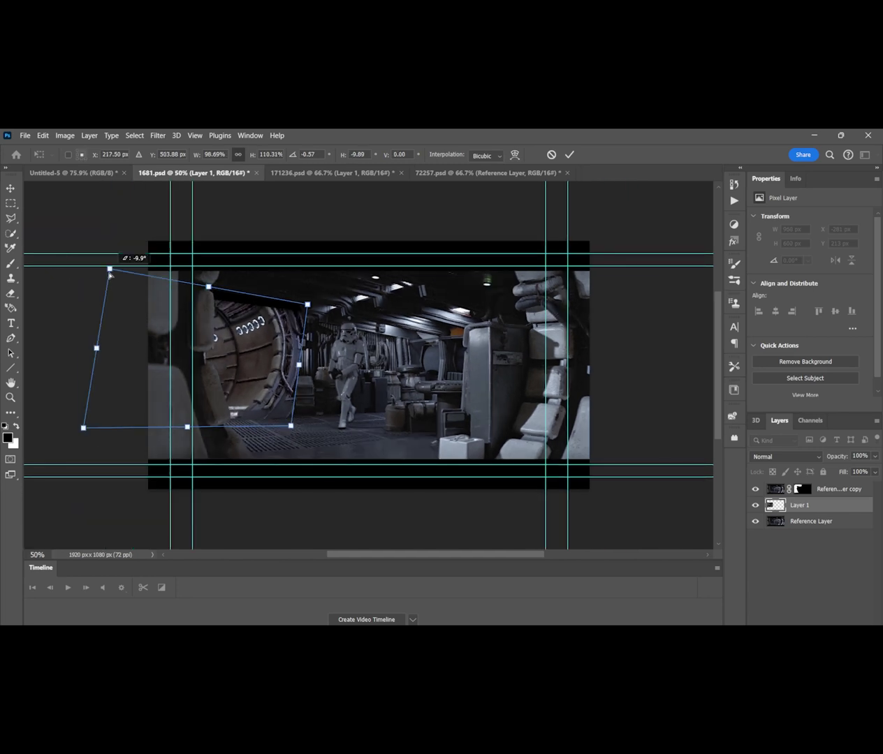
left_click_drag(83, 428, 92, 428)
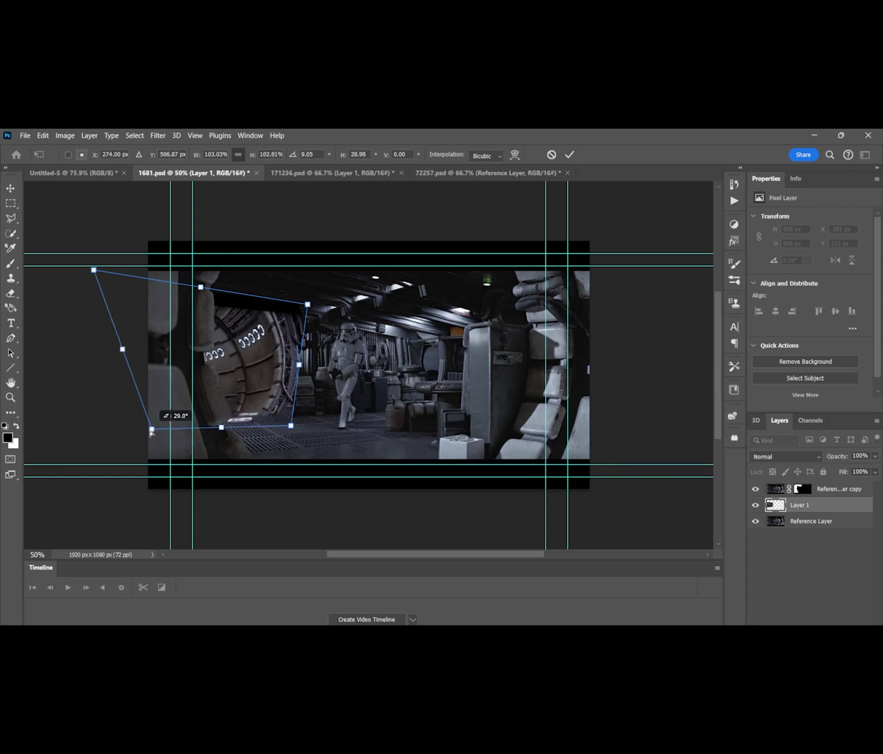
Step: Refine the door's corners so it angles back along the left wall, then apply
left_click_drag(91, 428, 124, 433)
left_click_drag(296, 428, 295, 427)
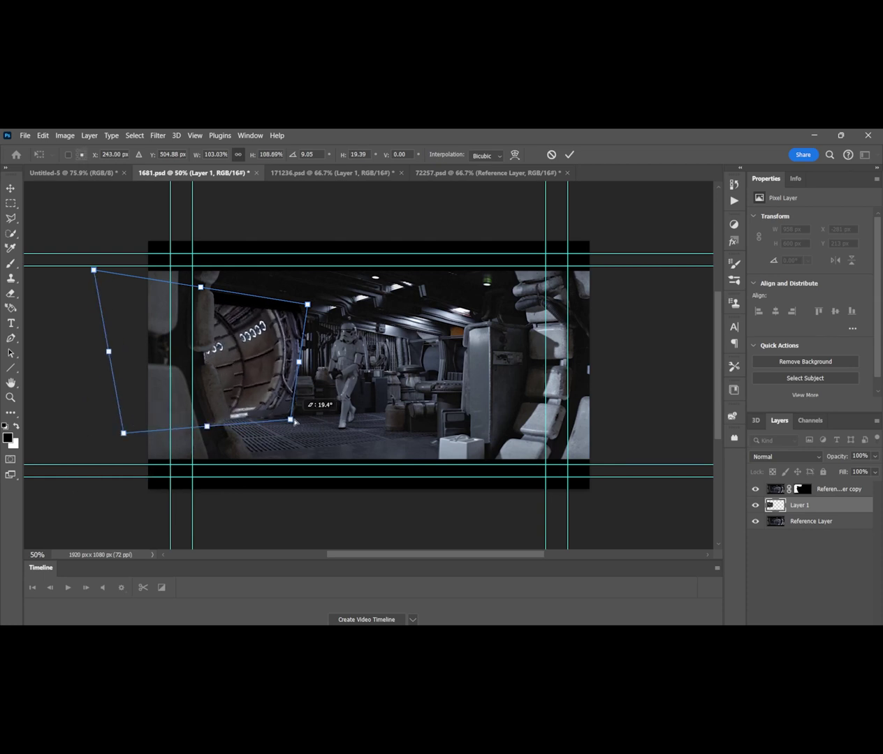
left_click_drag(94, 270, 89, 257)
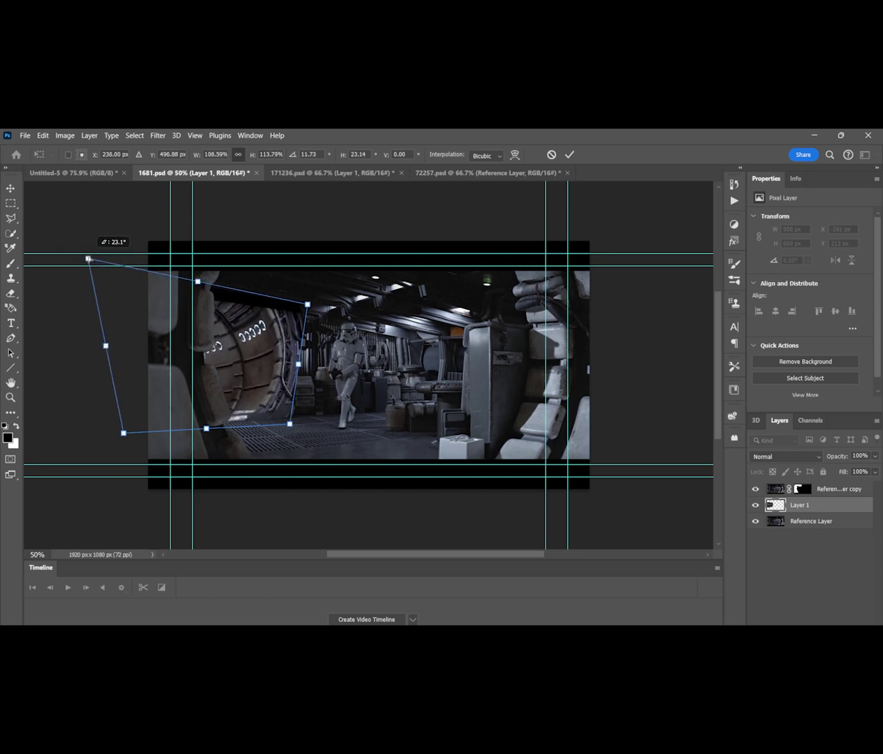
left_click_drag(307, 304, 308, 309)
left_click_drag(123, 433, 145, 426)
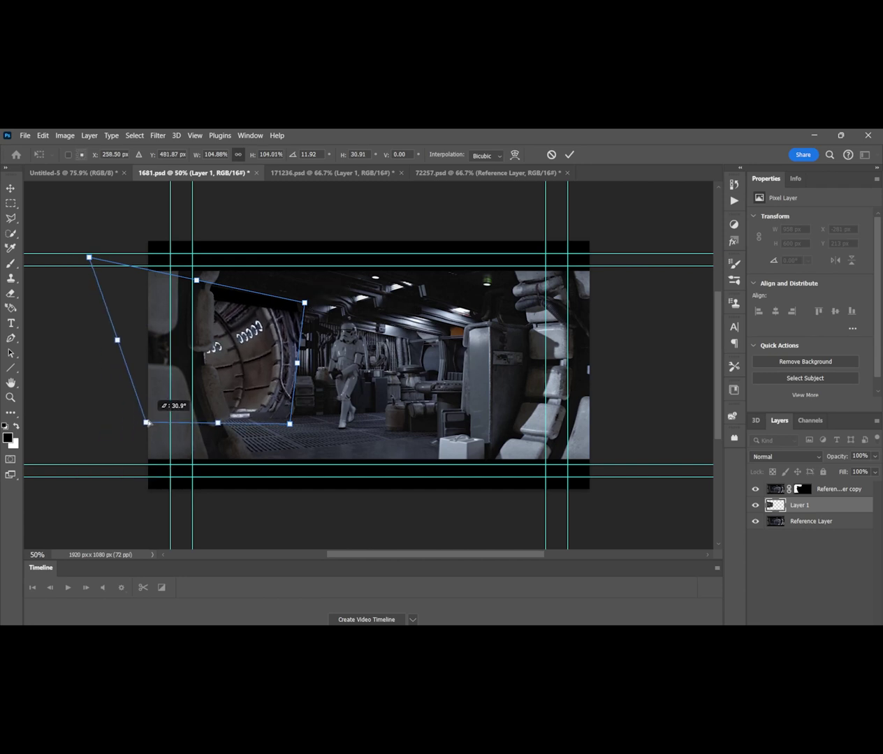
key("Return")
scroll(195, 365, "up", 3)
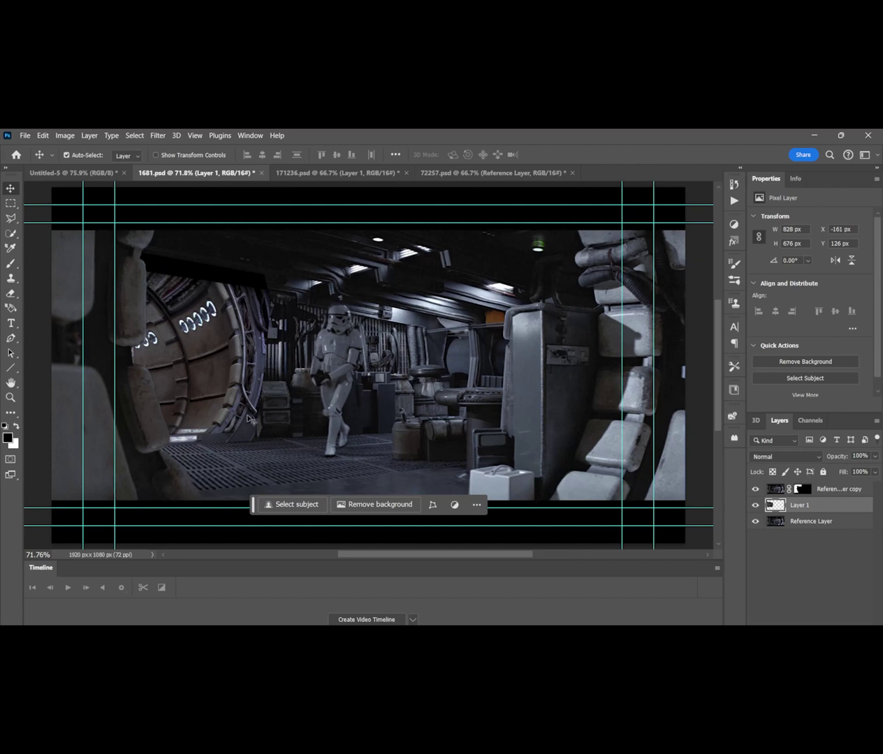
Step: Drag the door plate further left behind the seat and select the masked Reference Layer copy
left_click_drag(249, 419, 241, 419)
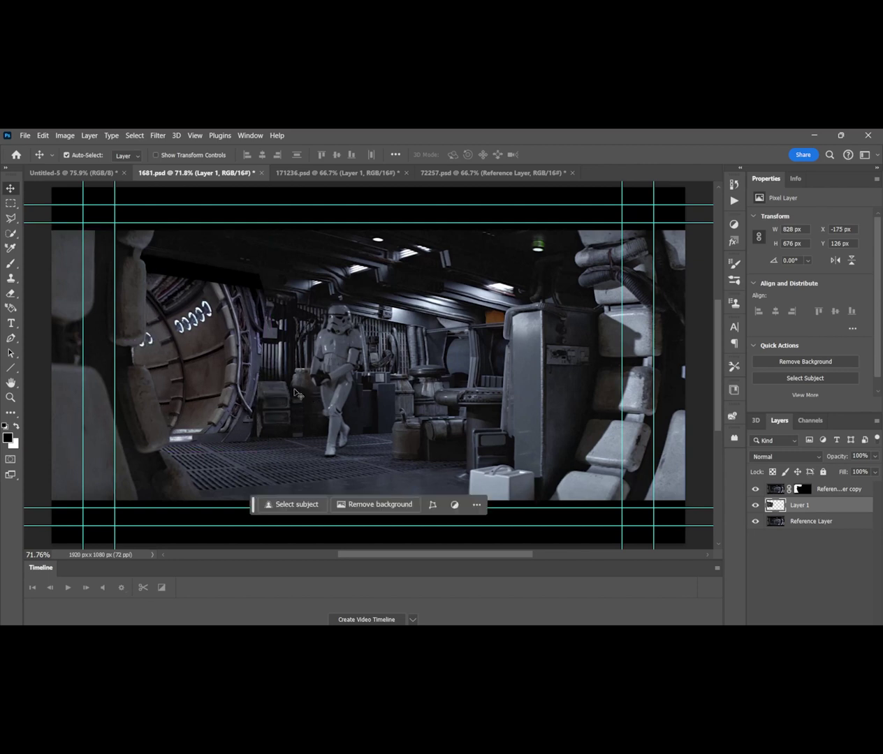
left_click_drag(253, 386, 225, 389)
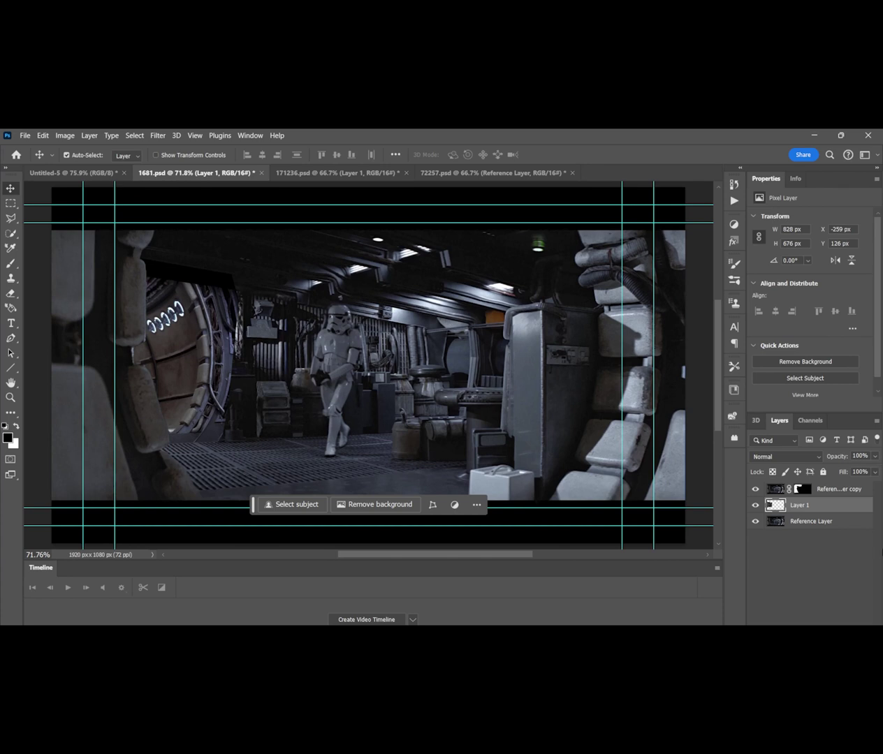
left_click(837, 491)
key("b")
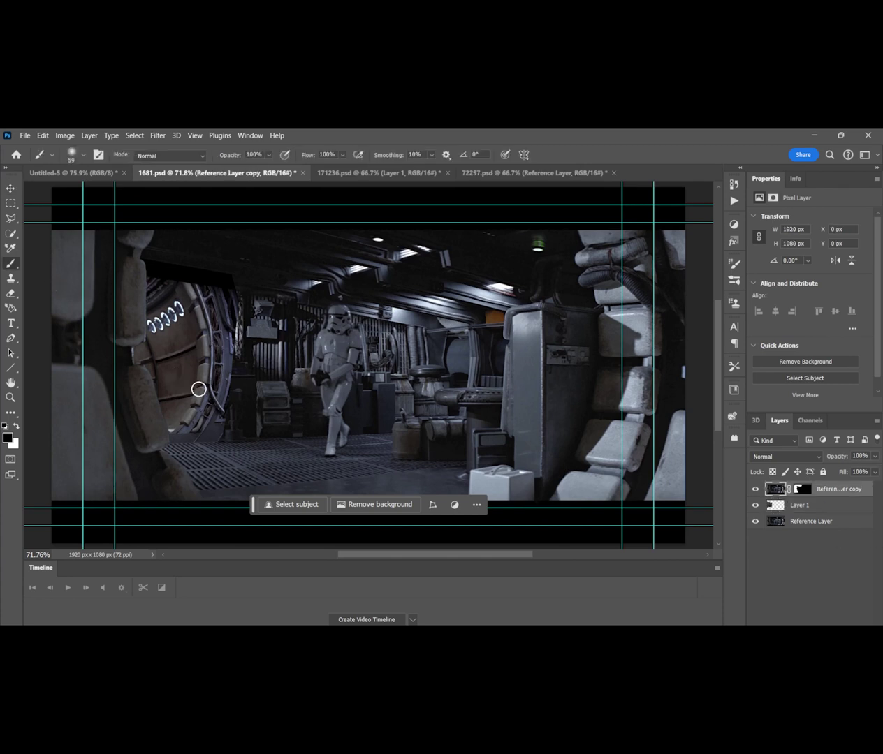
key("q")
mouse_move(223, 419)
left_mouse_down()
mouse_move(237, 369)
mouse_move(226, 291)
mouse_move(149, 269)
left_mouse_up()
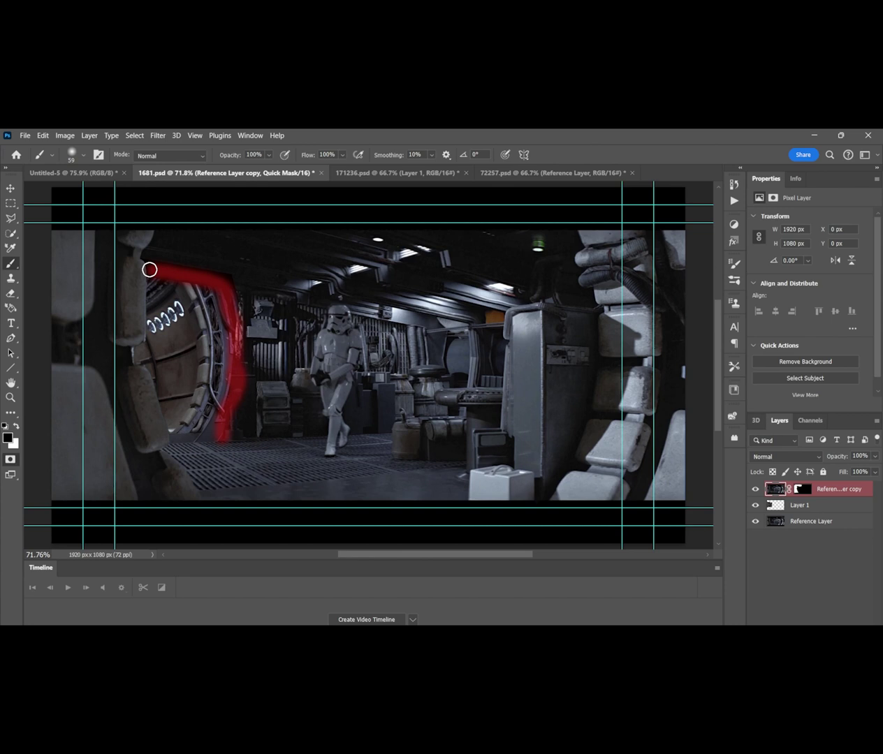
key("q")
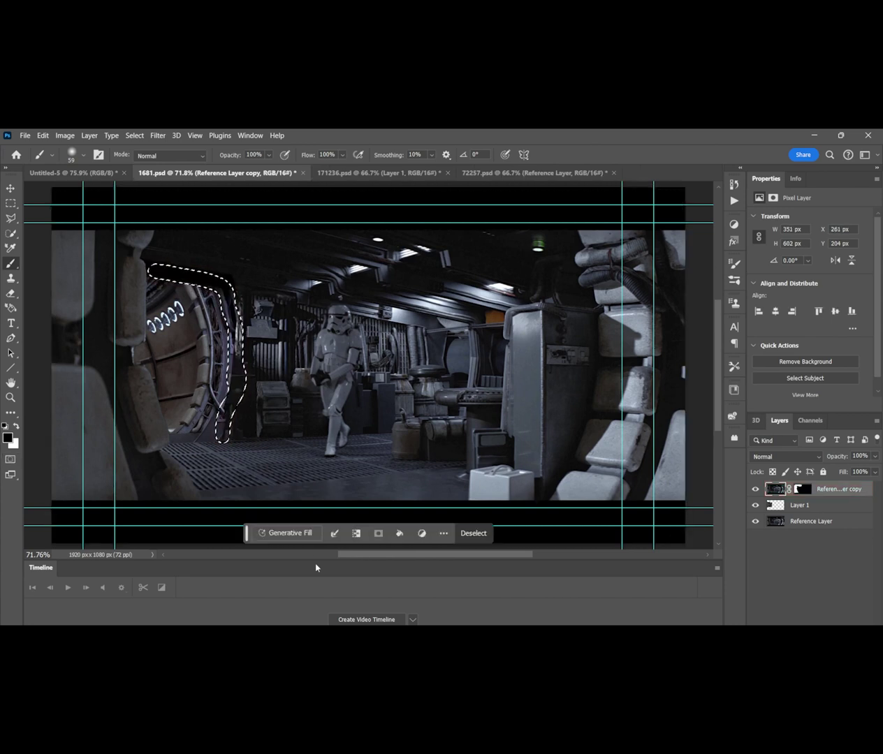
left_click(307, 536)
left_click(318, 465)
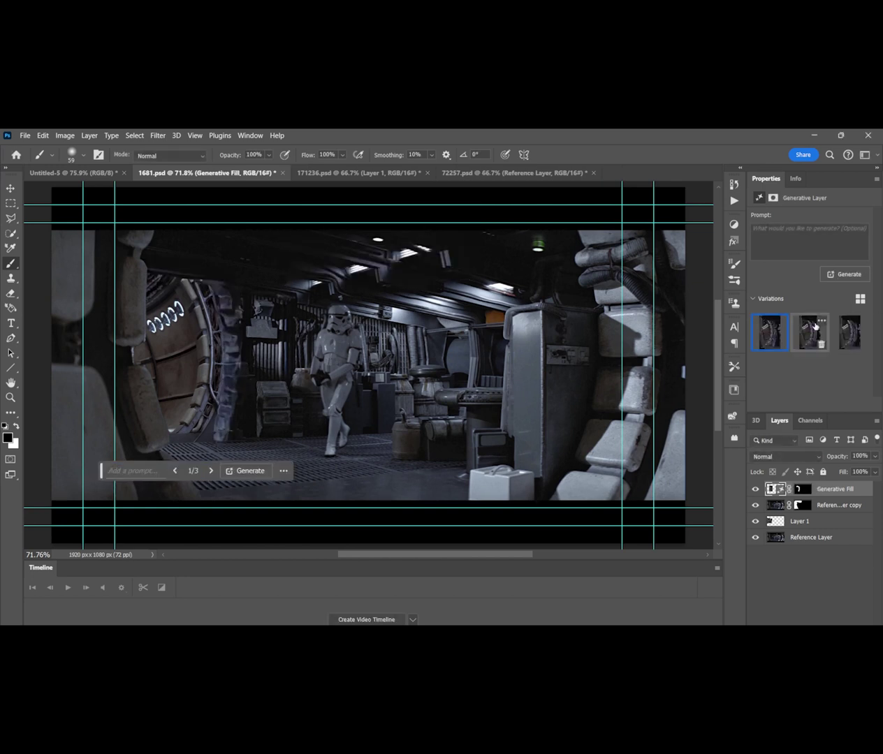
left_click(809, 332)
left_click(849, 333)
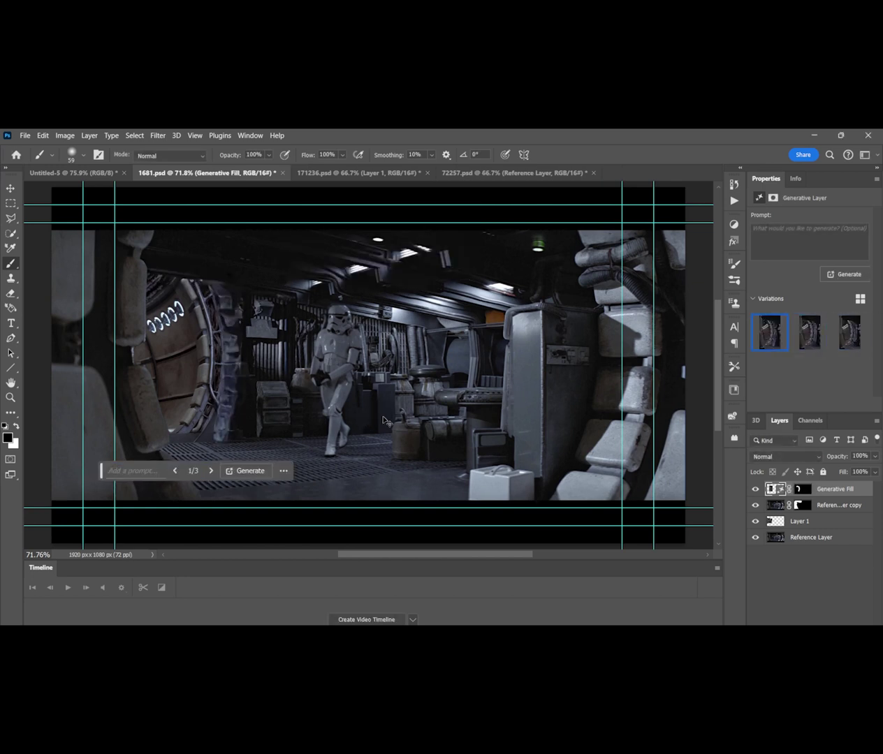
key("Delete")
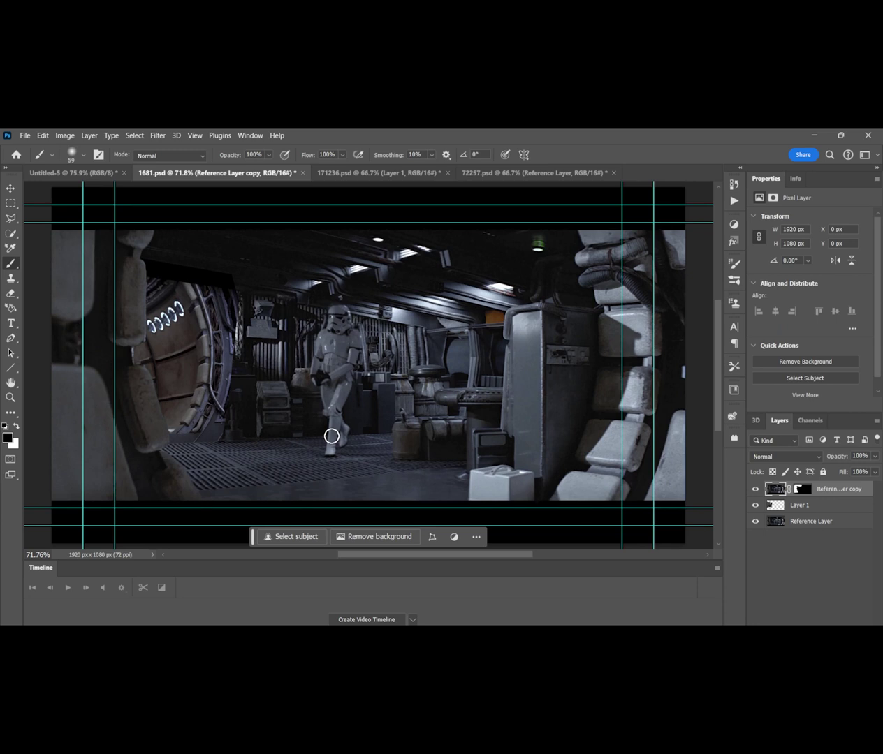
Step: Mask Layer 1 and paint out the door's right edge and wheel edge to reveal the pipes and shelf shadow
left_click(796, 505)
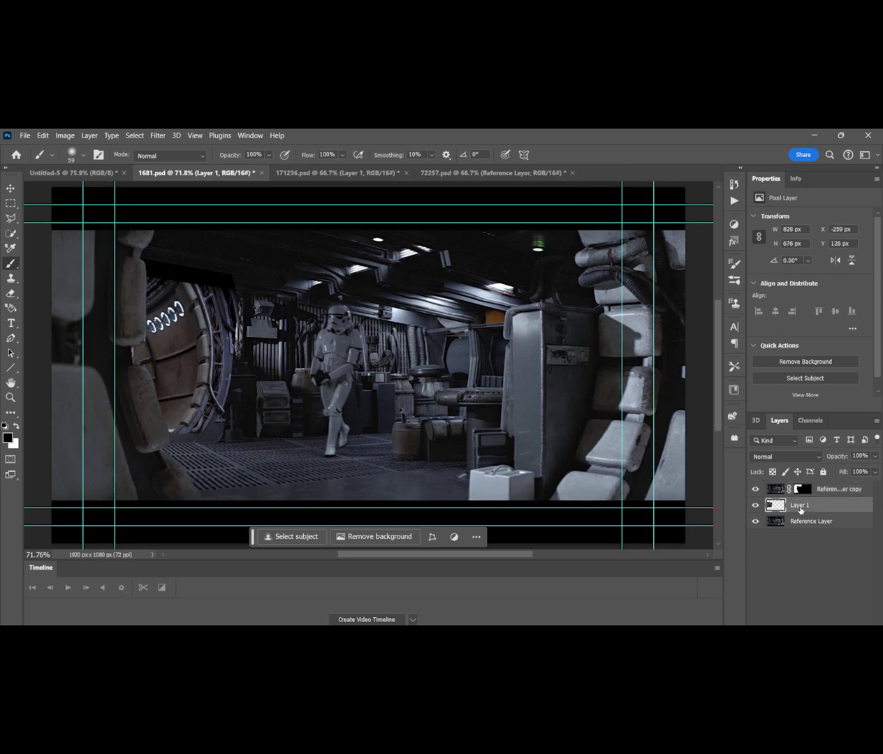
mouse_move(247, 332)
left_mouse_down()
mouse_move(233, 292)
mouse_move(241, 326)
left_mouse_up()
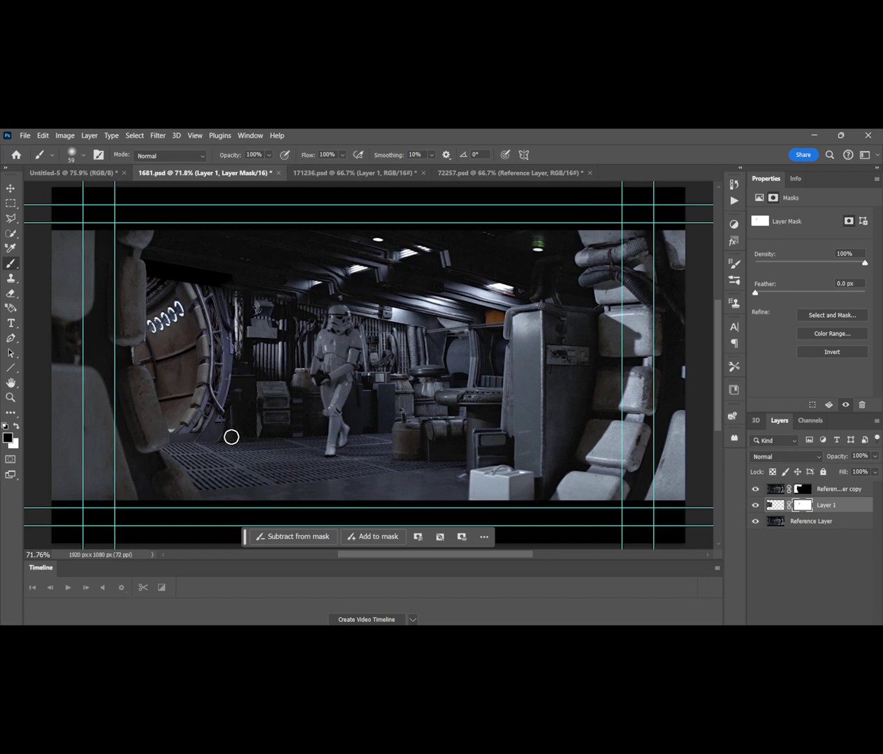
mouse_move(230, 398)
left_mouse_down()
mouse_move(237, 351)
mouse_move(238, 399)
left_mouse_up()
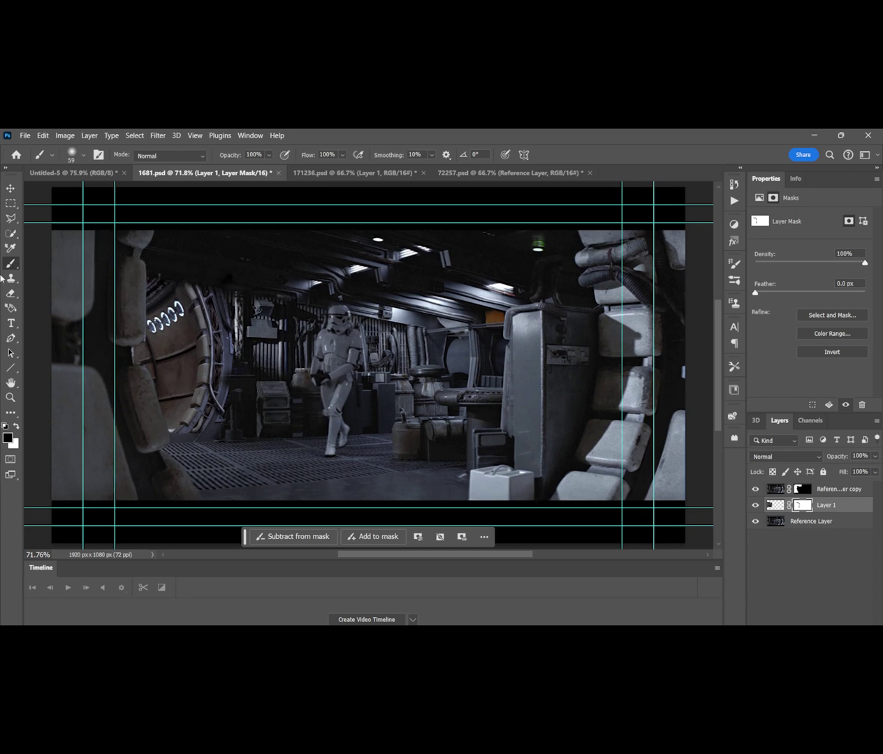
left_click_drag(242, 361, 302, 400)
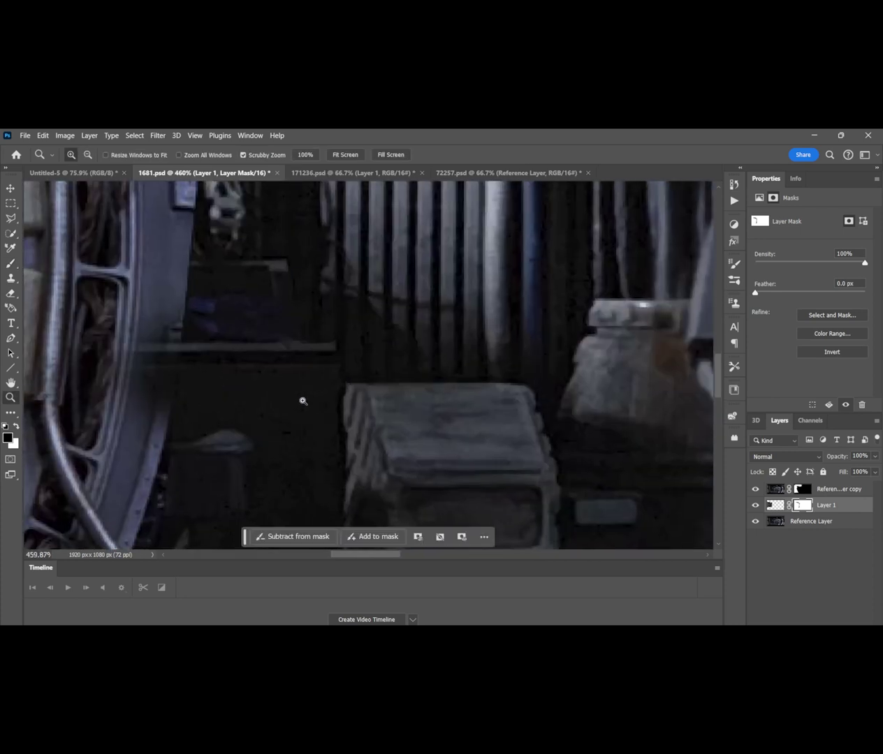
mouse_move(213, 367)
left_mouse_down()
mouse_move(157, 368)
mouse_move(124, 351)
mouse_move(170, 350)
left_mouse_up()
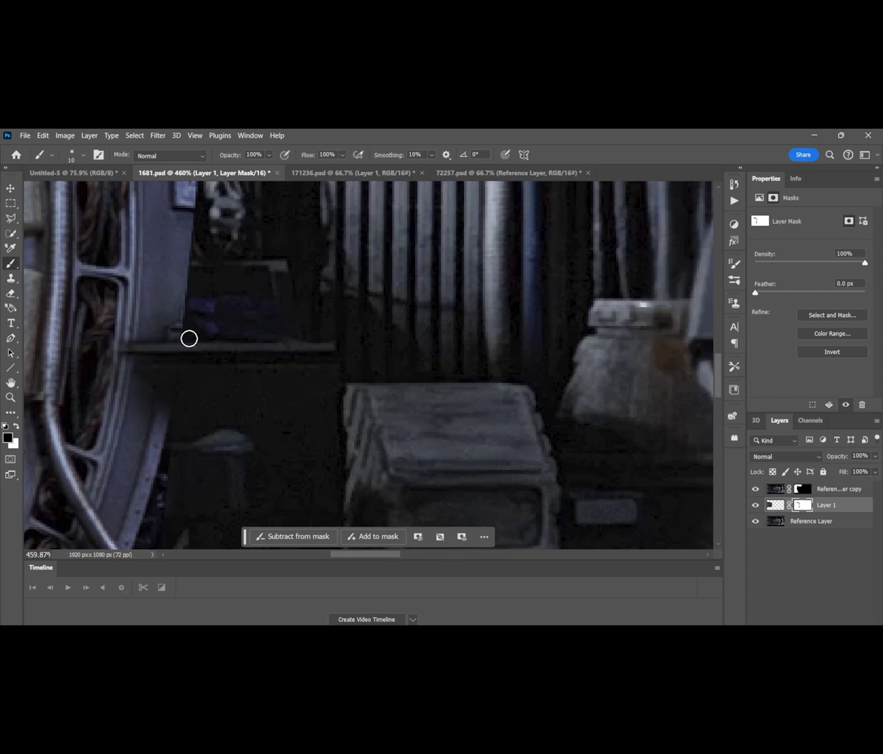
left_click_drag(122, 363, 233, 366)
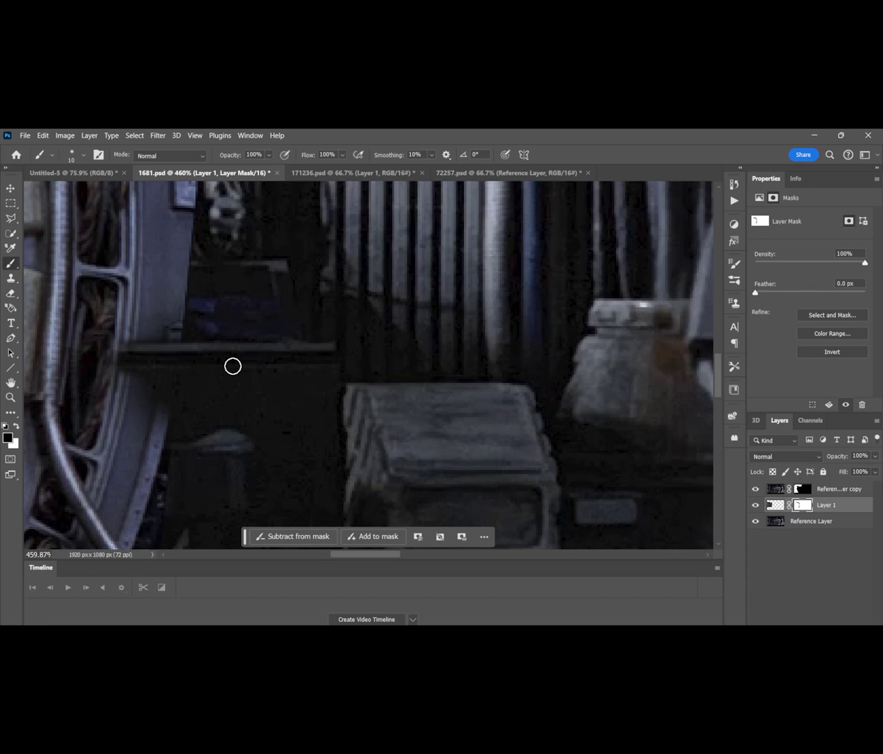
key("ctrl+0")
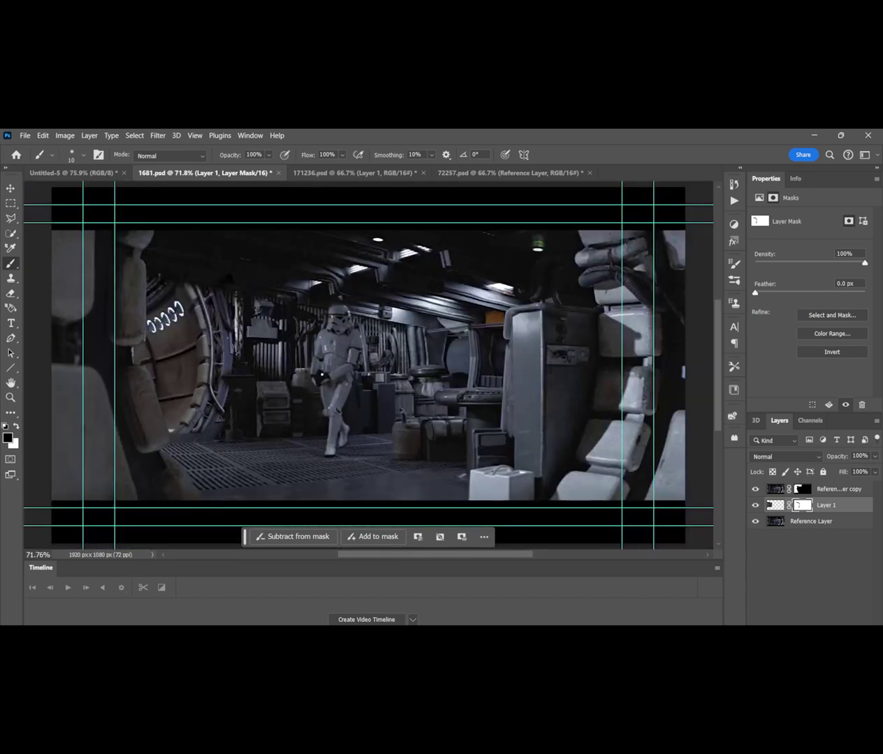
Step: Paint Layer 1's mask at 35% opacity around the left pillar, using ~104 px then ~28 px brushes
right_click(295, 422, "alt")
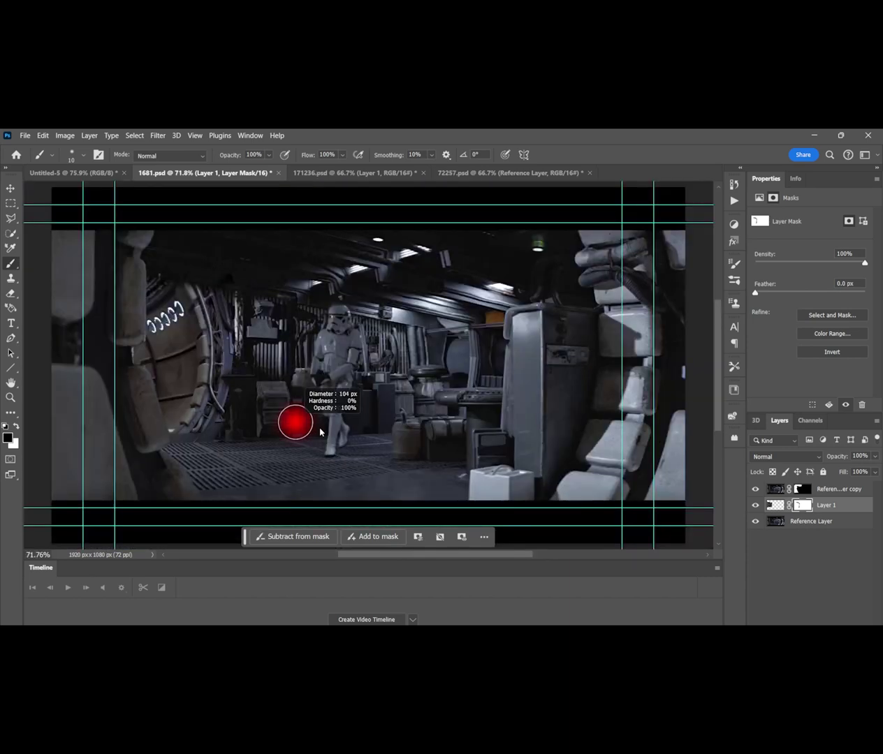
type("35")
key("Return")
mouse_move(244, 319)
left_mouse_down()
mouse_move(227, 325)
mouse_move(233, 360)
mouse_move(228, 294)
left_mouse_up()
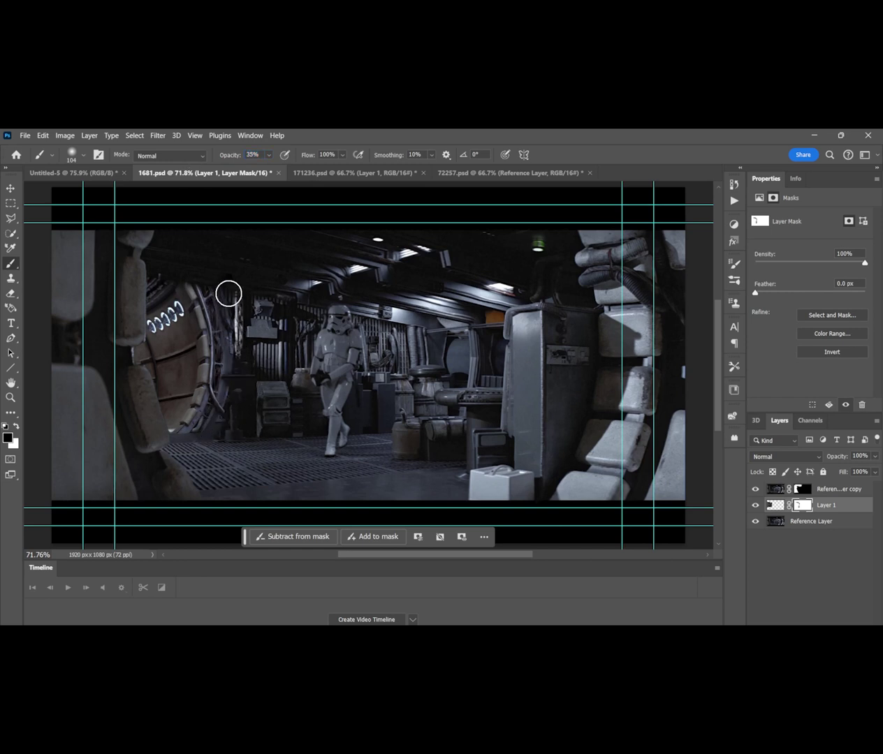
left_click_drag(240, 360, 228, 382)
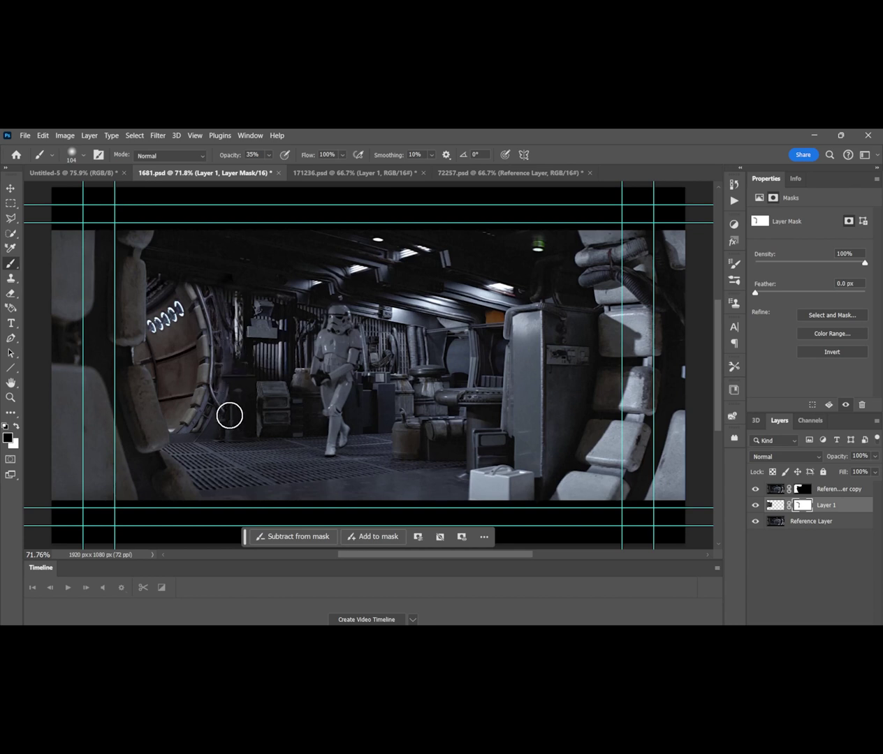
left_click_drag(161, 435, 227, 395)
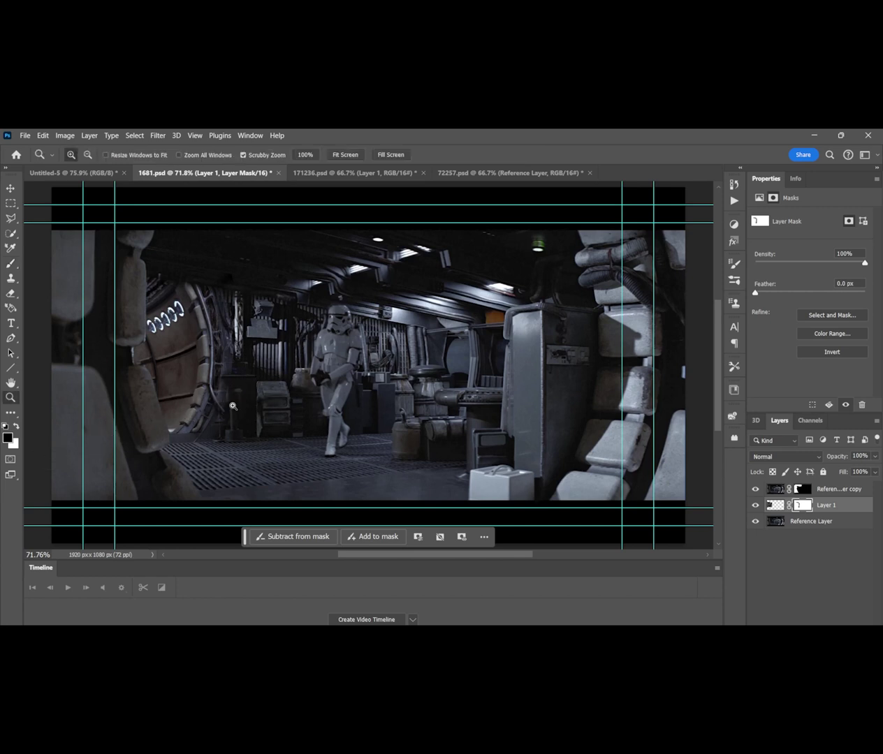
left_click_drag(232, 405, 286, 415)
mouse_move(242, 382)
left_mouse_down()
mouse_move(210, 382)
mouse_move(181, 358)
mouse_move(171, 376)
mouse_move(244, 353)
mouse_move(167, 359)
mouse_move(216, 291)
mouse_move(292, 237)
mouse_move(261, 257)
mouse_move(223, 240)
mouse_move(211, 255)
mouse_move(208, 237)
mouse_move(233, 235)
mouse_move(226, 258)
mouse_move(218, 235)
mouse_move(230, 266)
left_mouse_up()
scroll(208, 344, "down", 5)
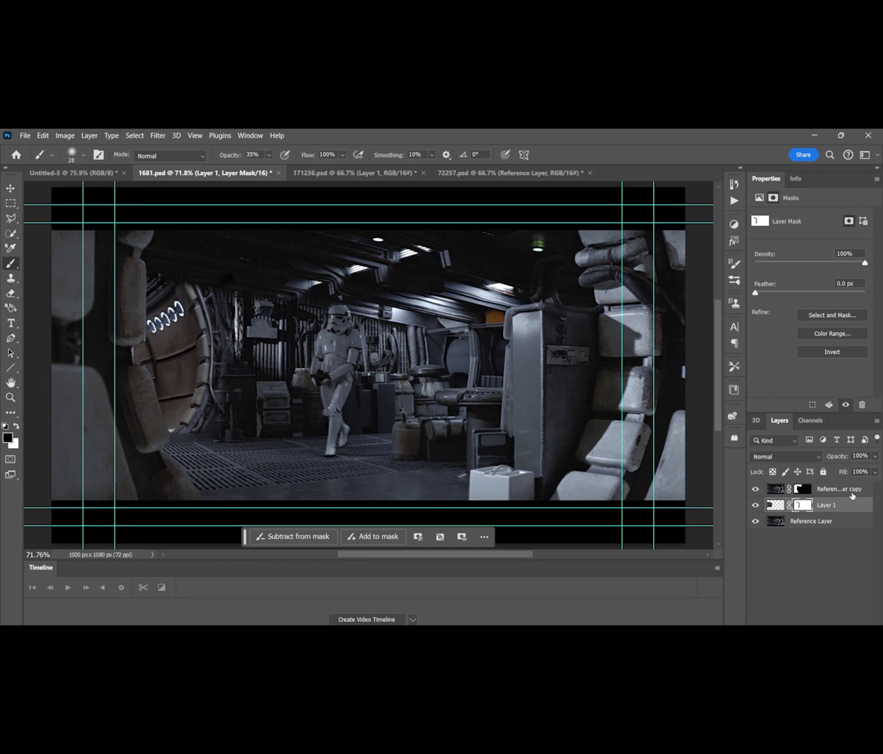
Step: Select all three layers and stamp the visible layers into a new merged Layer 2
left_click(824, 524)
left_click(840, 487, "shift")
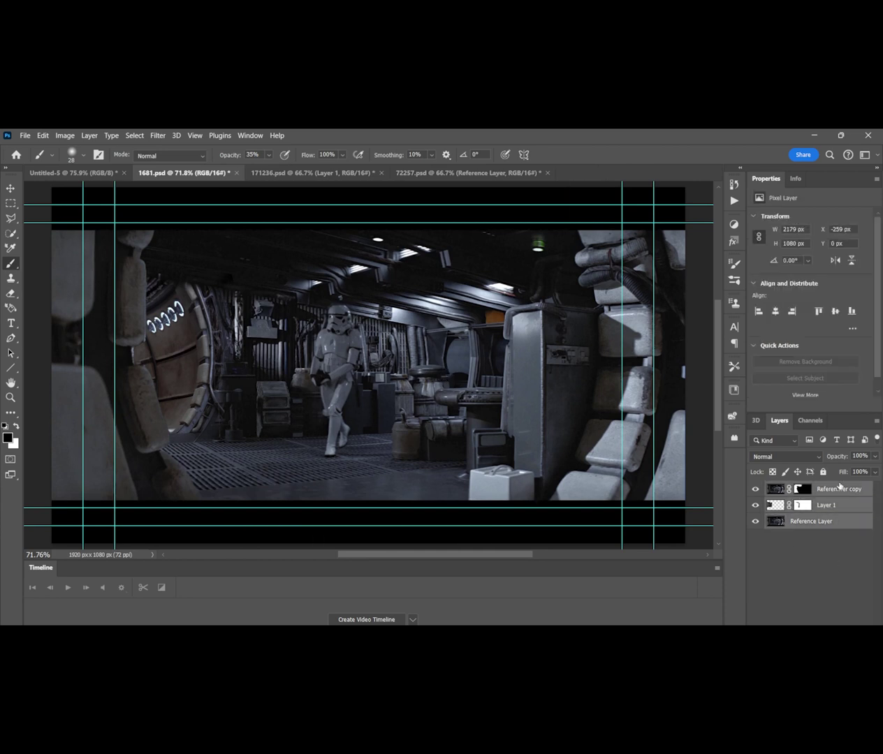
key("ctrl+shift+alt+e")
Step: Quick-select the row of glowing lights on the left door
key("w")
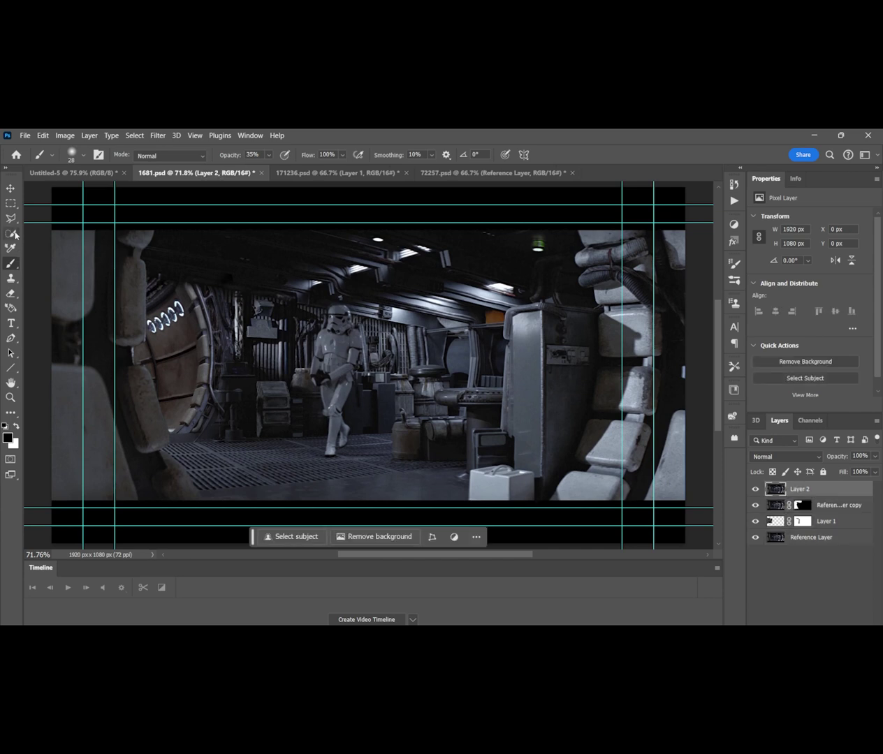
left_click_drag(178, 313, 150, 323)
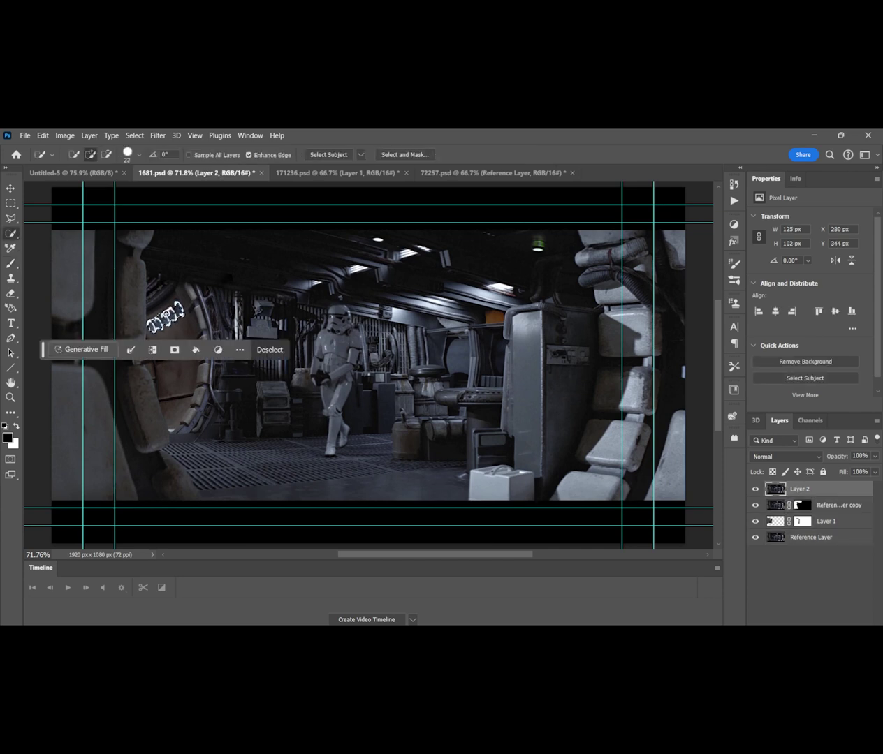
key("alt")
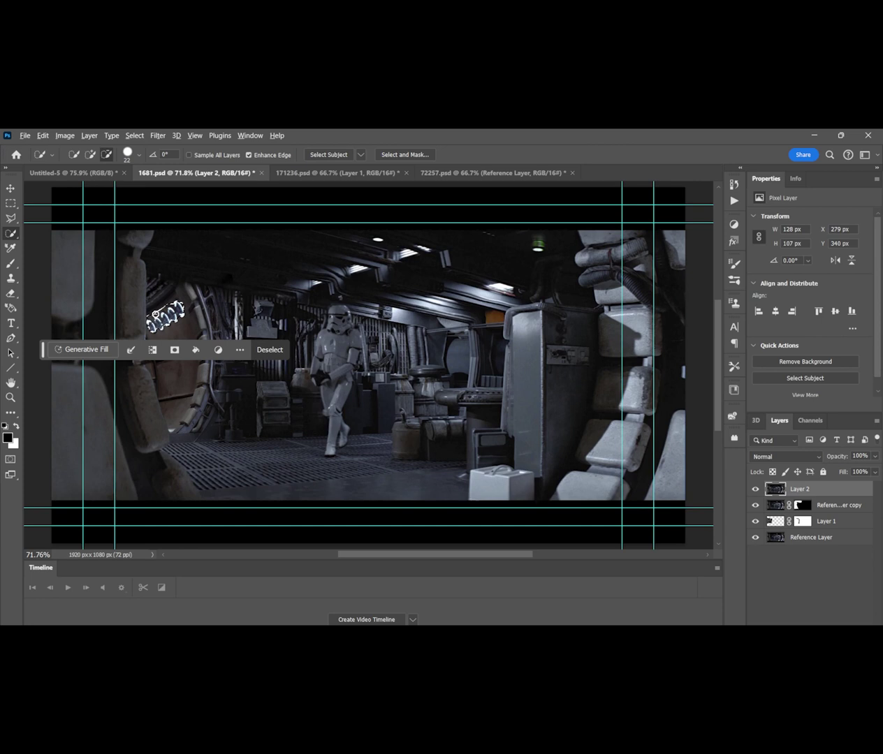
left_click_drag(154, 311, 178, 306)
key("ctrl+z")
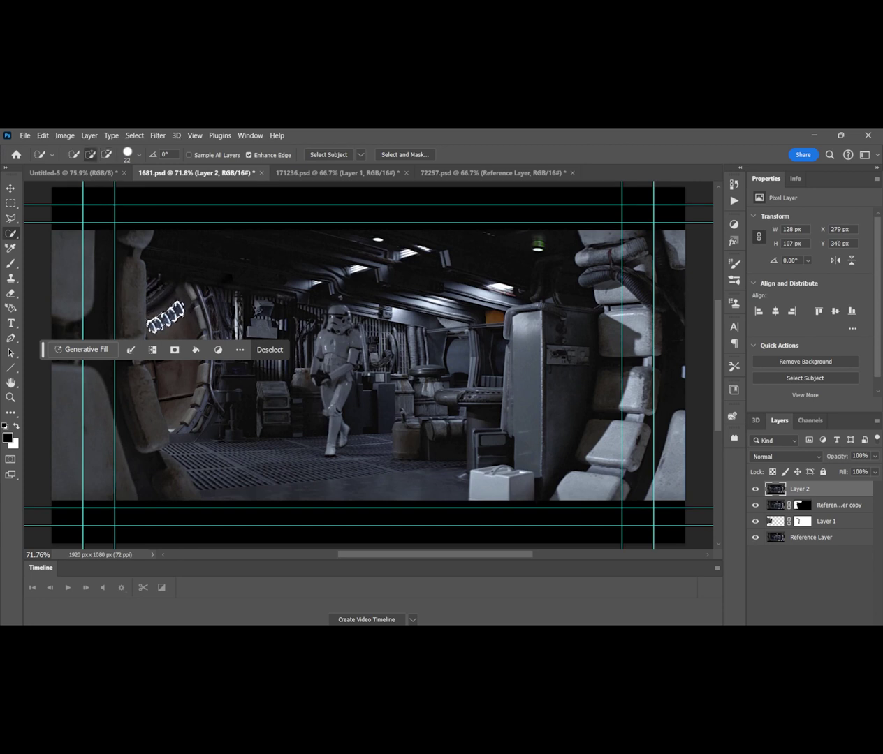
left_click(789, 622)
Step: Add a Curves adjustment to the lights, raising Green and lowering Blue to tint them green
left_click(830, 497)
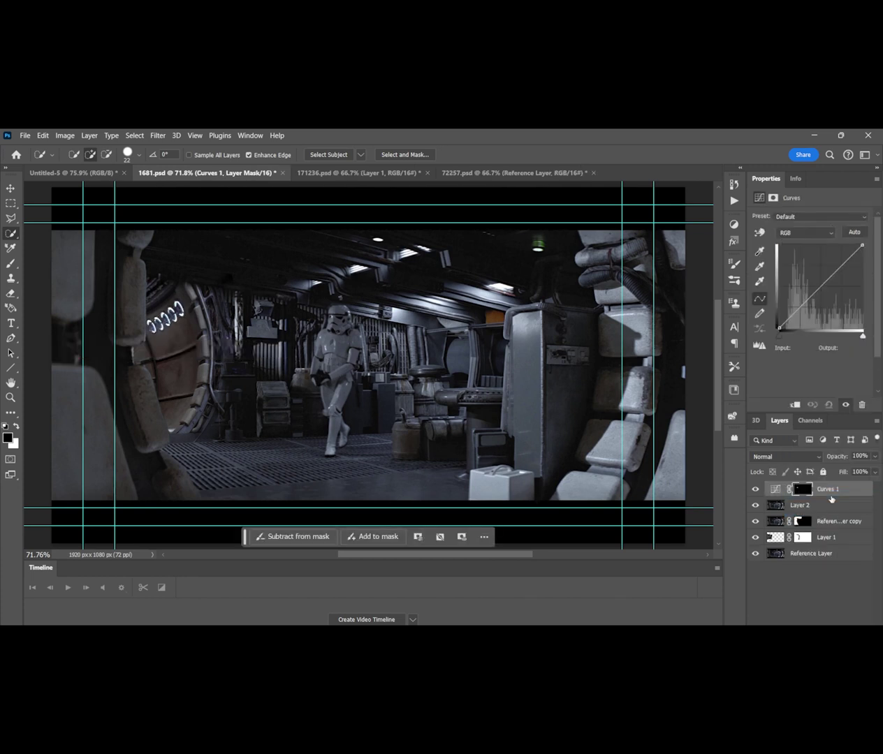
left_click(804, 233)
left_click(803, 257)
mouse_move(819, 286)
left_mouse_down()
mouse_move(820, 278)
mouse_move(813, 306)
left_mouse_up()
left_click(804, 232)
left_click(803, 266)
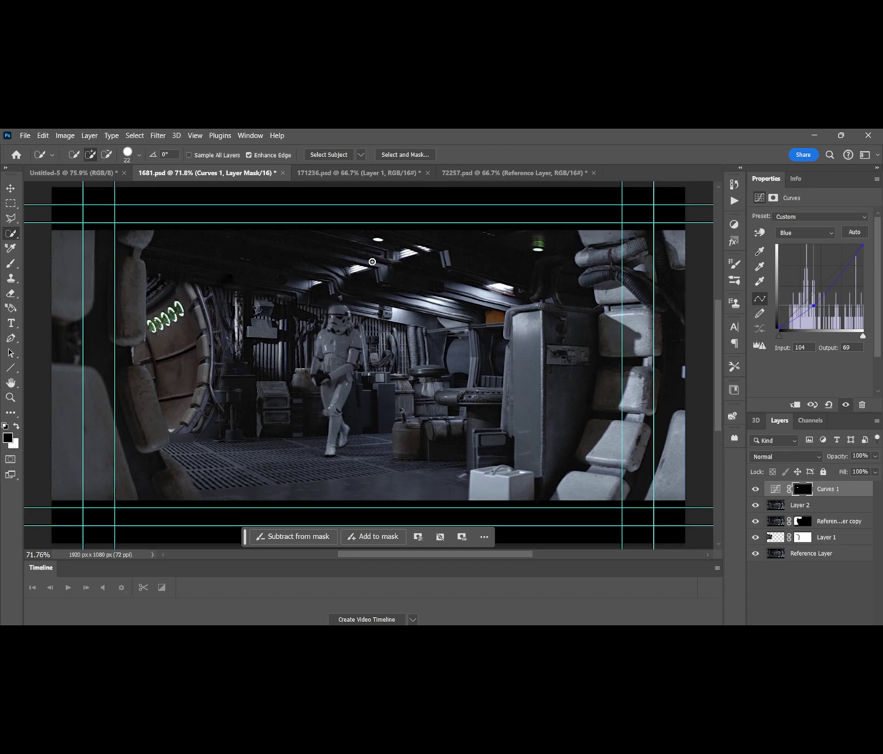
Step: Flatten the image into one Background layer and save the Photoshop document
right_click(791, 556)
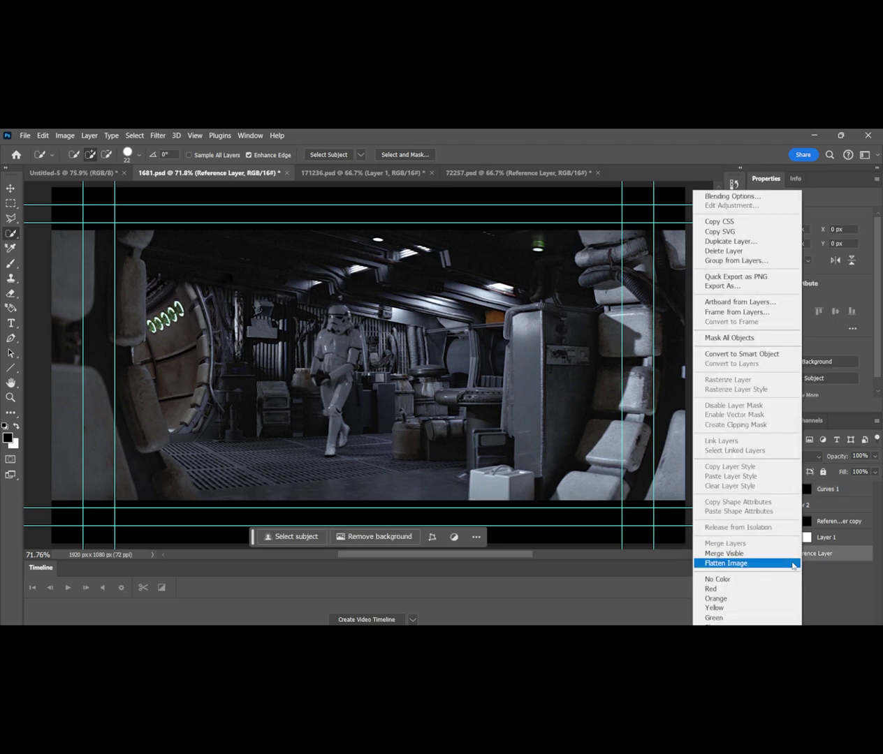
left_click(794, 563)
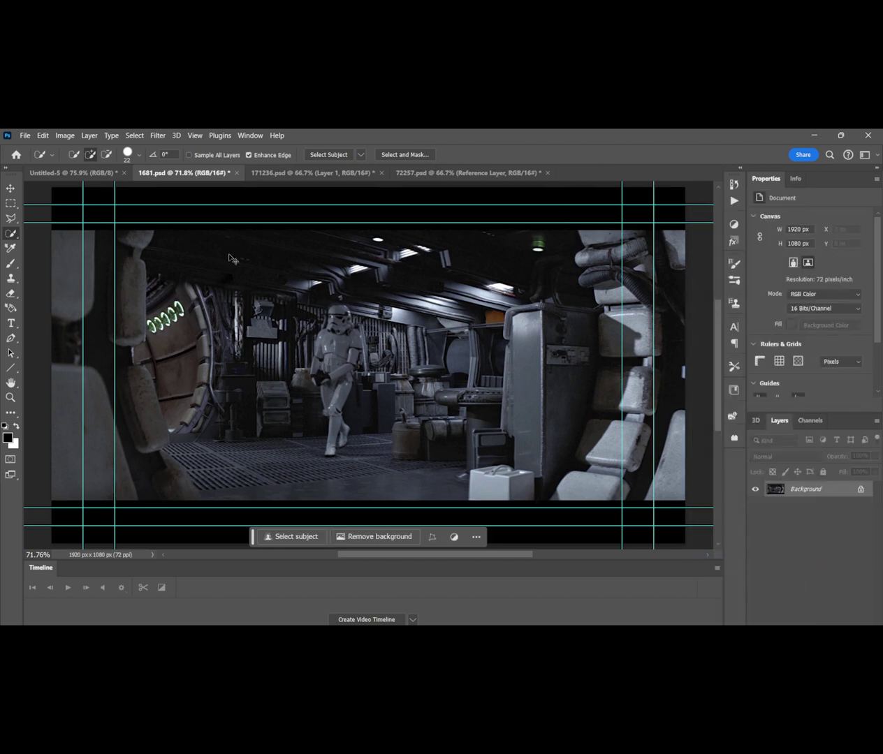
key("ctrl+s")
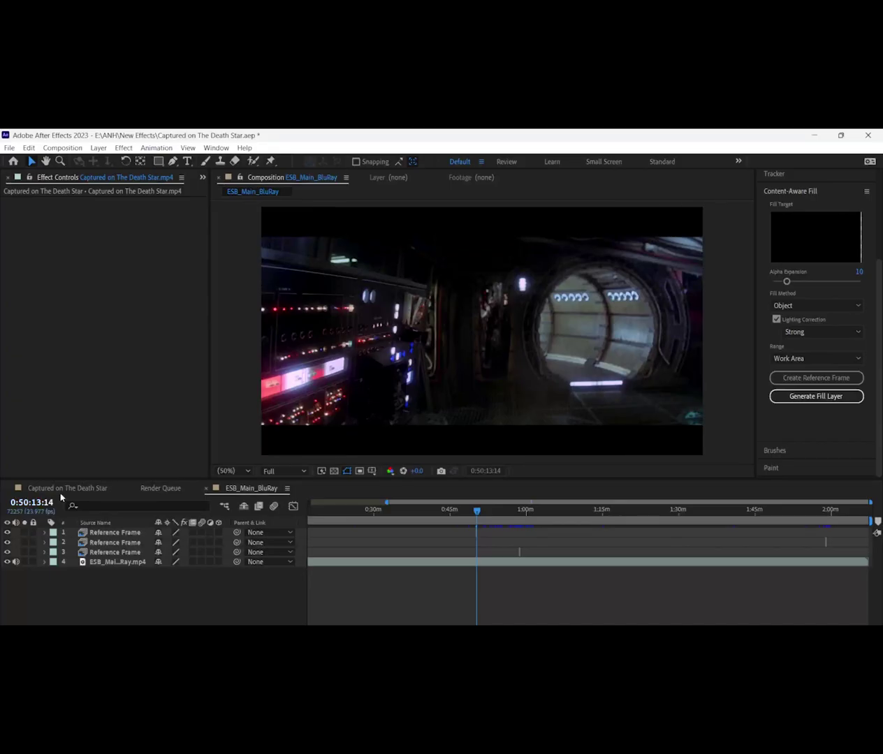
Step: In the Captured on The Death Star comp, bring the footage copy to the top of the stack
left_click(63, 489)
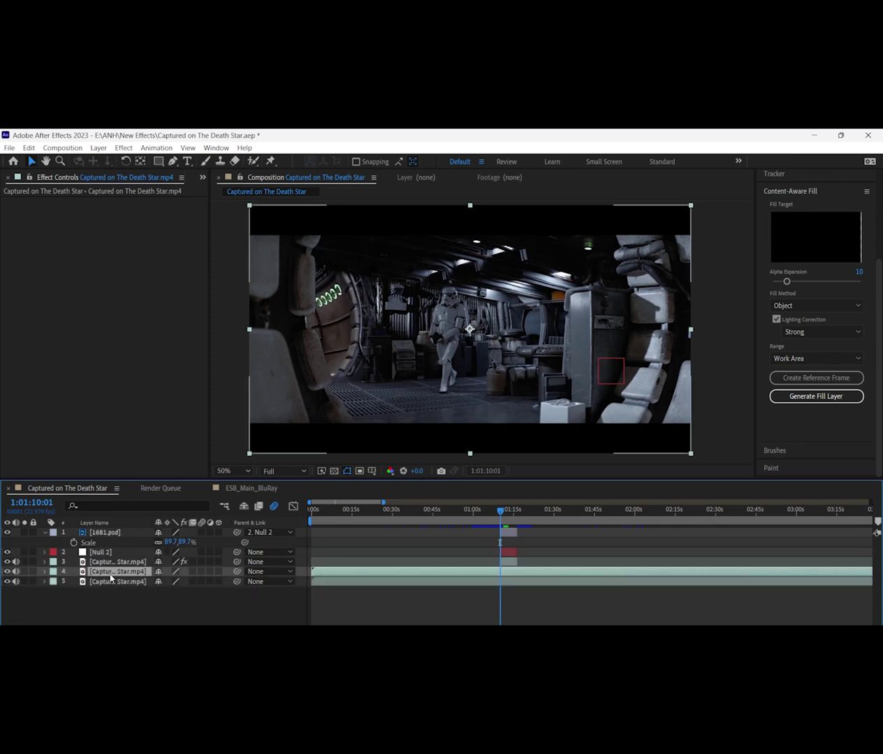
key("ctrl+shift+bracketright")
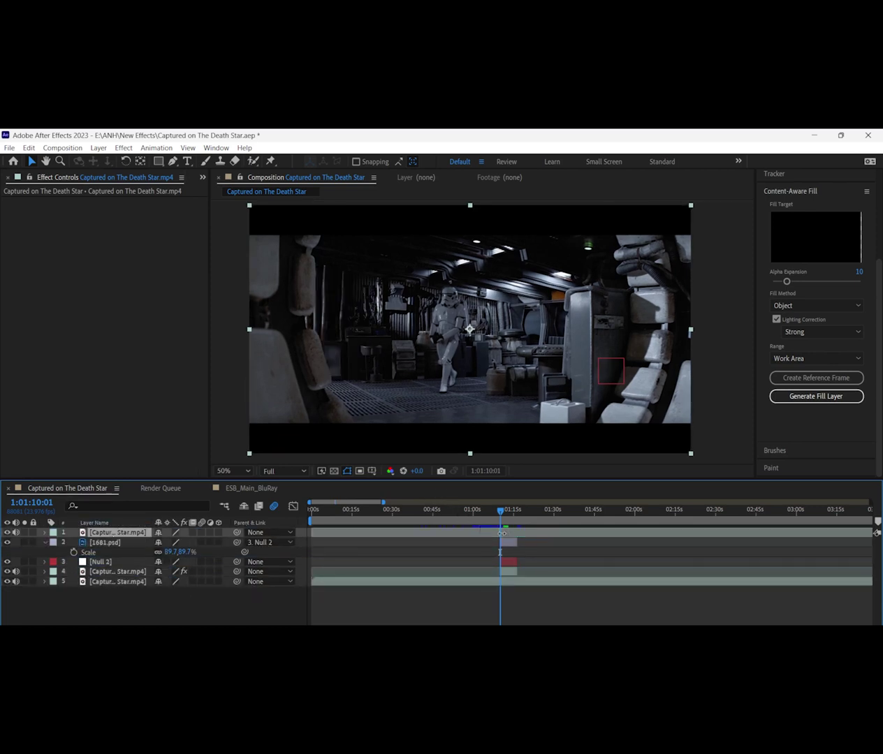
left_click(253, 161)
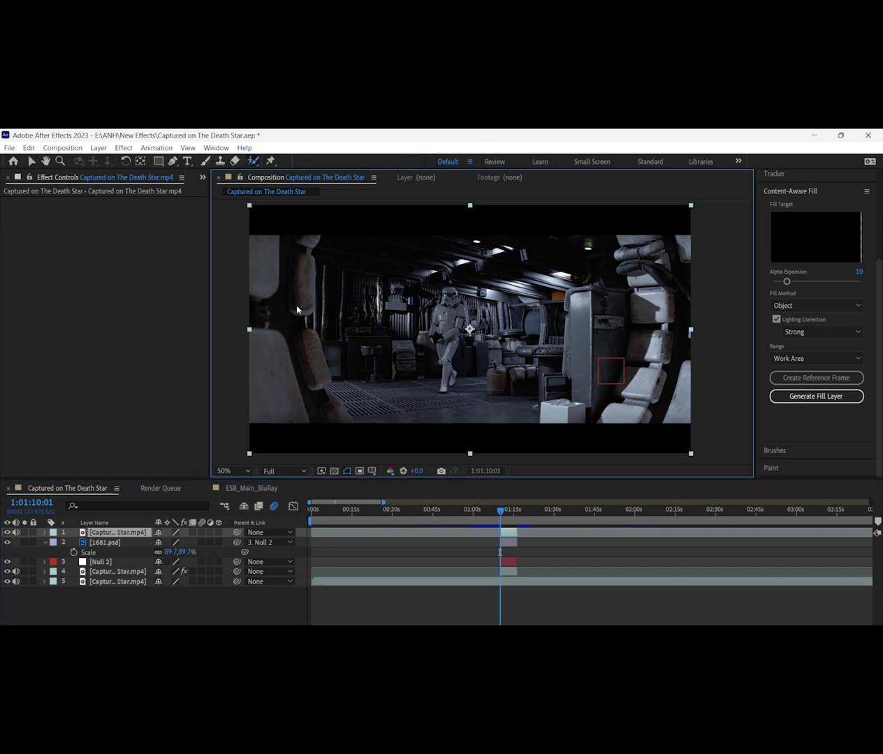
Step: Roto Brush the left foreground seat up to the frame top, exclude the floor, propagate, and freeze
double_click(294, 301)
left_click_drag(313, 248, 334, 395)
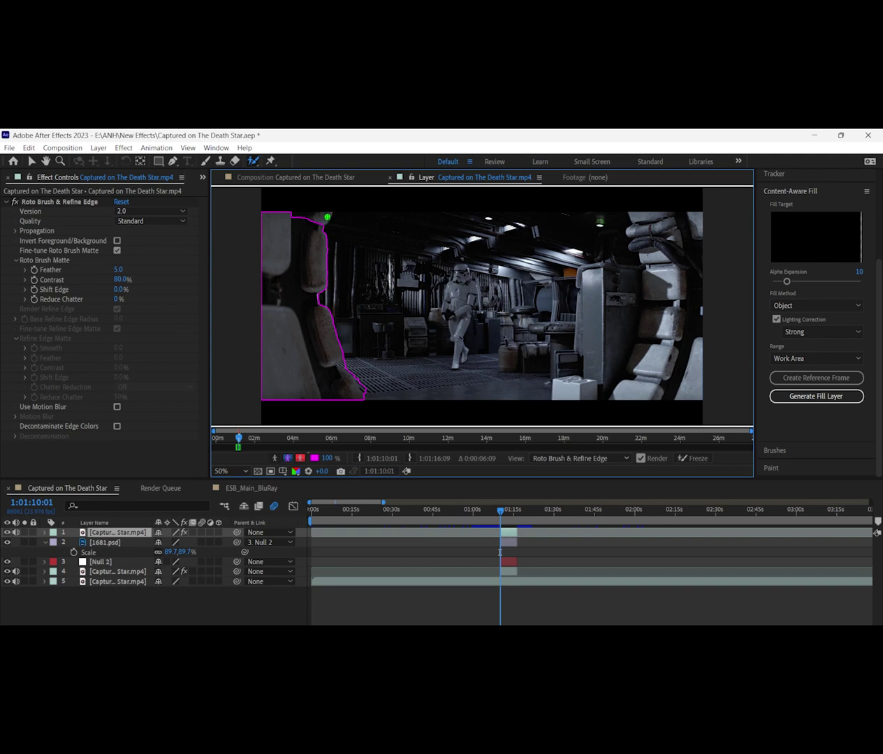
left_click_drag(312, 214, 260, 209)
left_click_drag(361, 383, 362, 417)
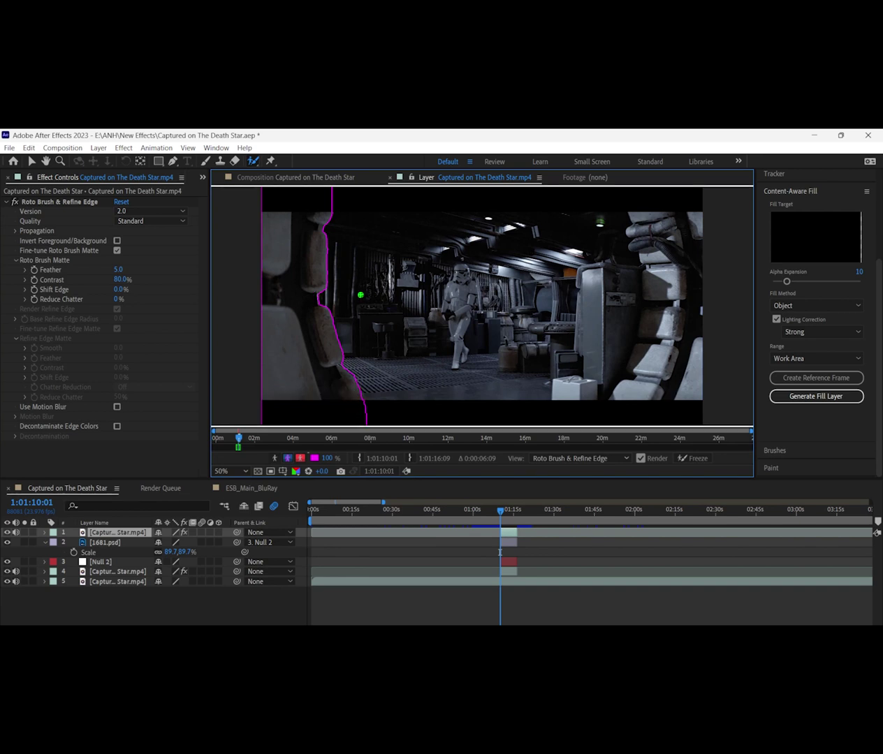
key("space")
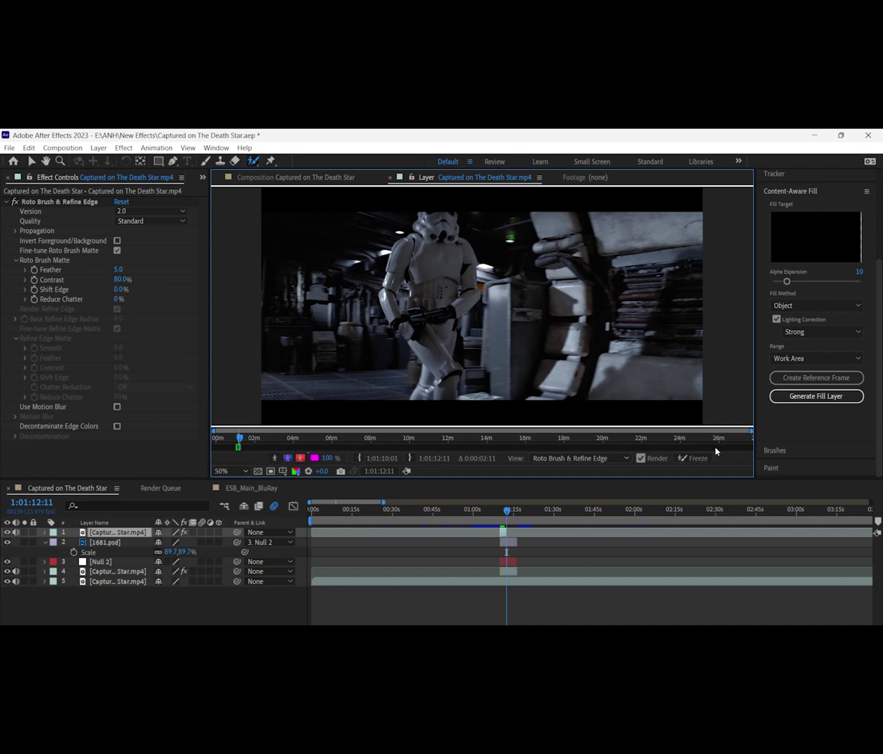
left_click(692, 458)
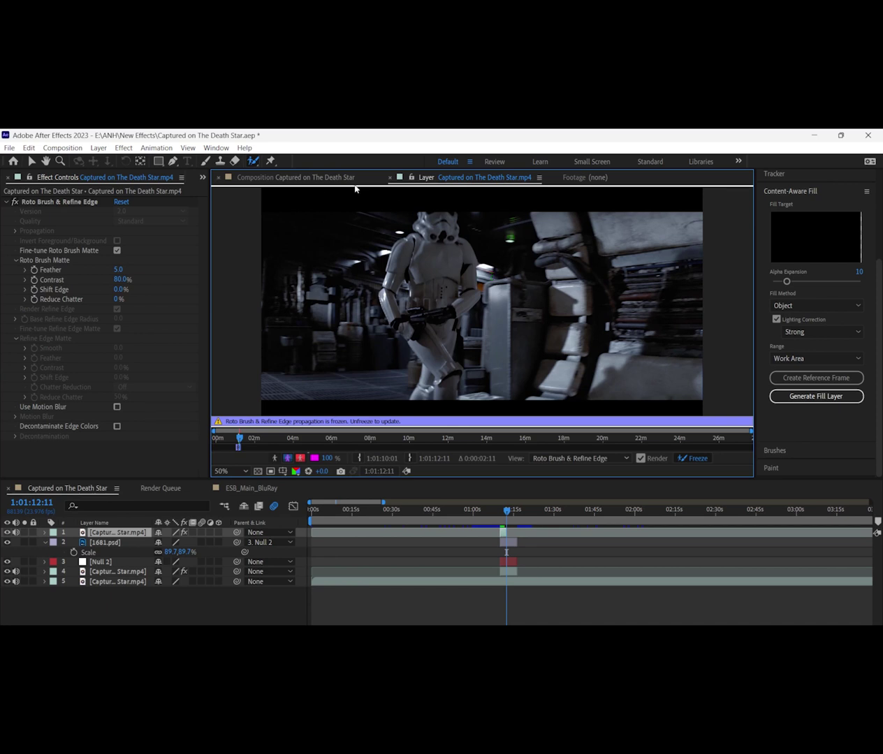
left_click(320, 179)
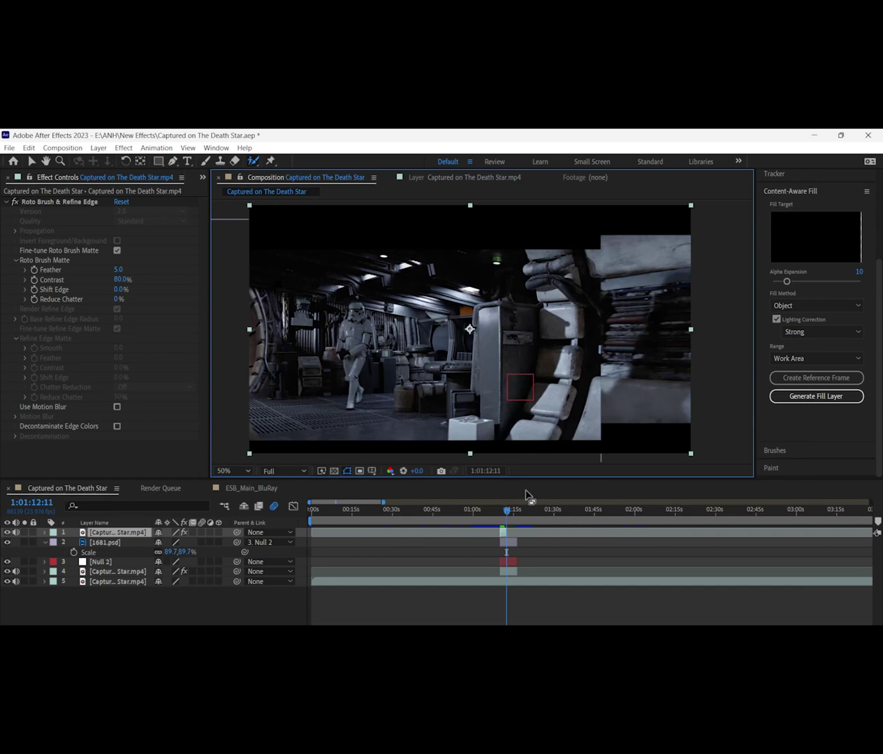
Step: Draw a rectangular mask over the left portion of the 1681.psd plate
key("Page_Down")
key("Page_Down")
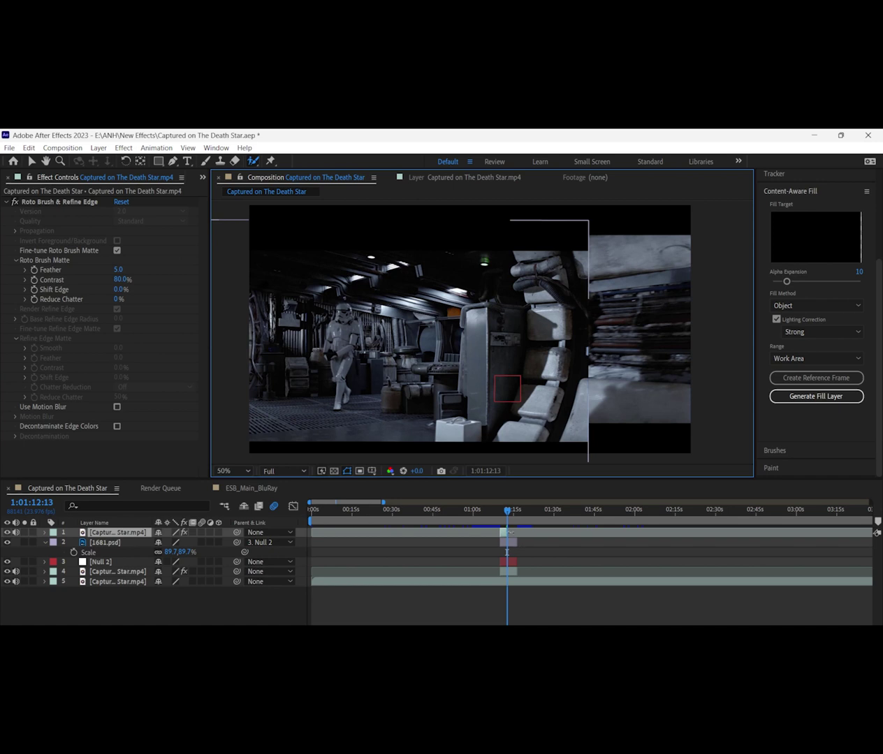
left_click(509, 544)
key("i")
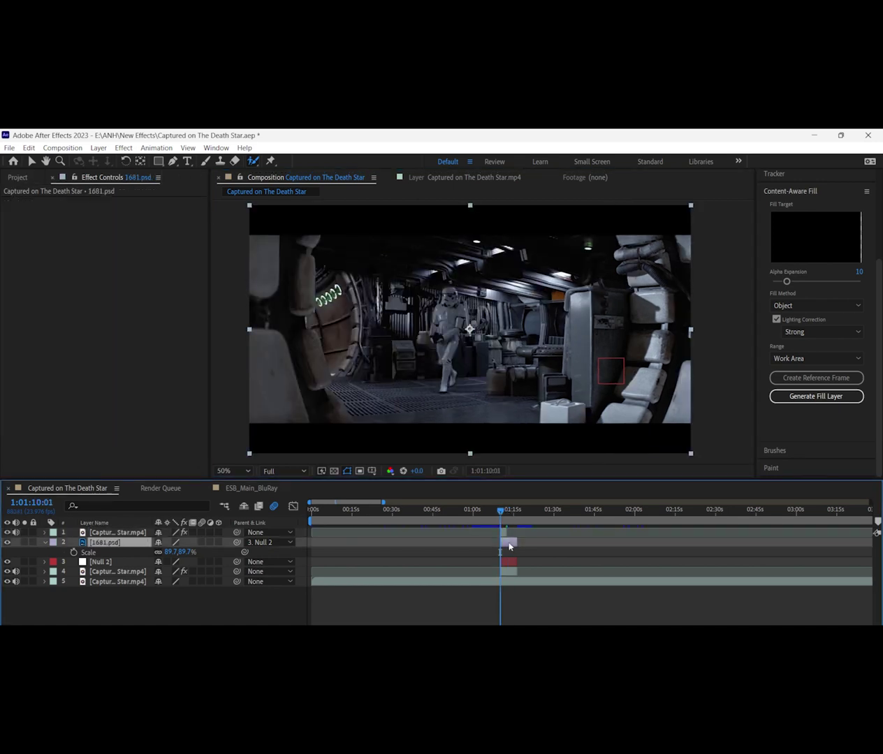
key("q")
mouse_move(229, 219)
left_mouse_down()
mouse_move(399, 412)
mouse_move(390, 428)
left_mouse_up()
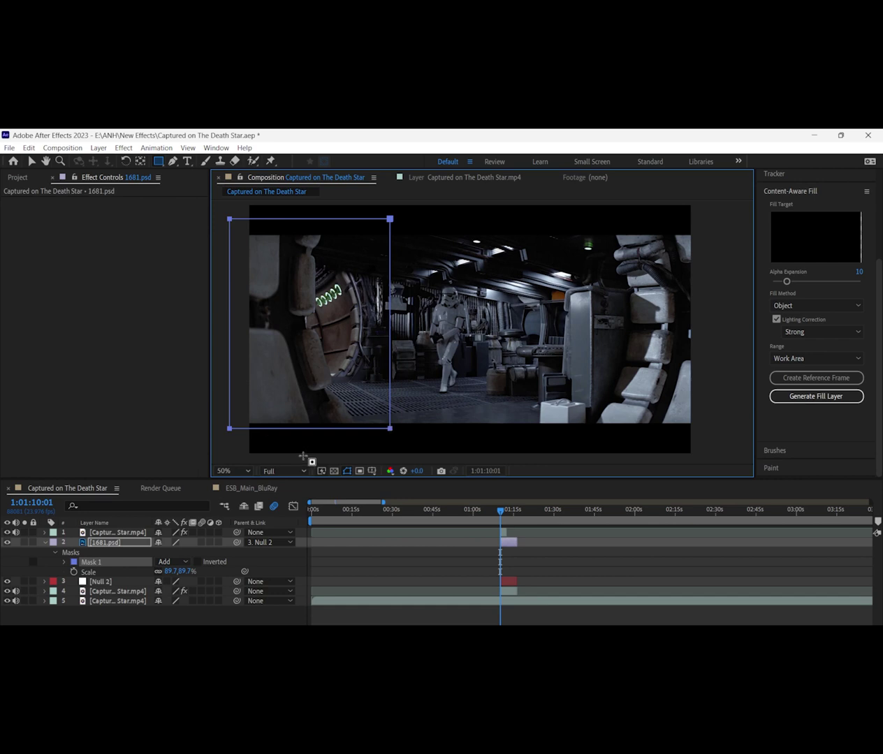
left_click(347, 471)
Step: Play back the composition to review the wall in front of the plate
key("space")
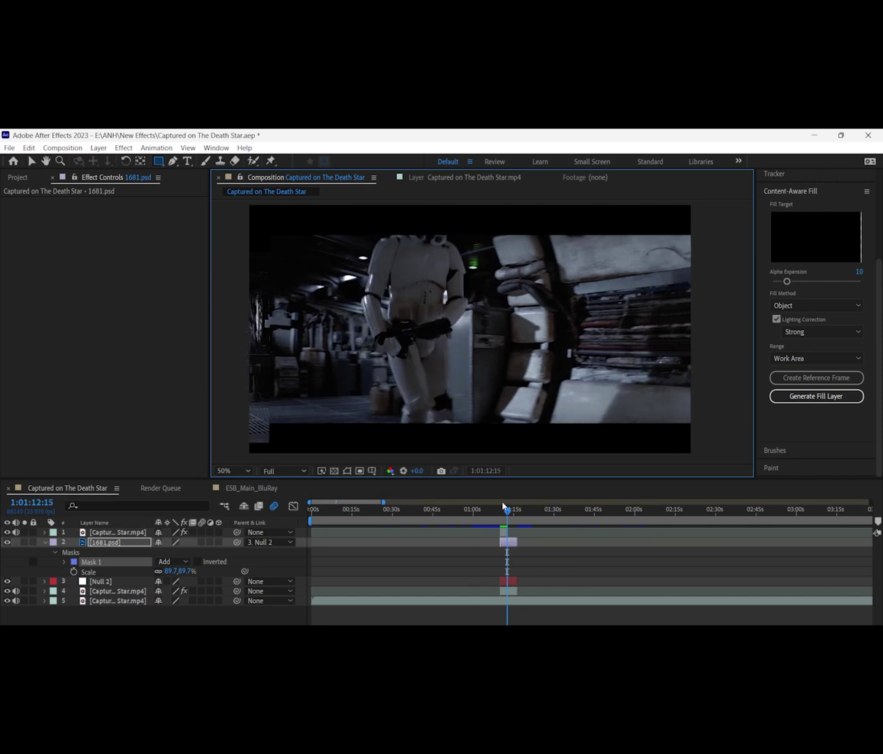
left_click_drag(502, 512, 500, 510)
left_click(507, 592)
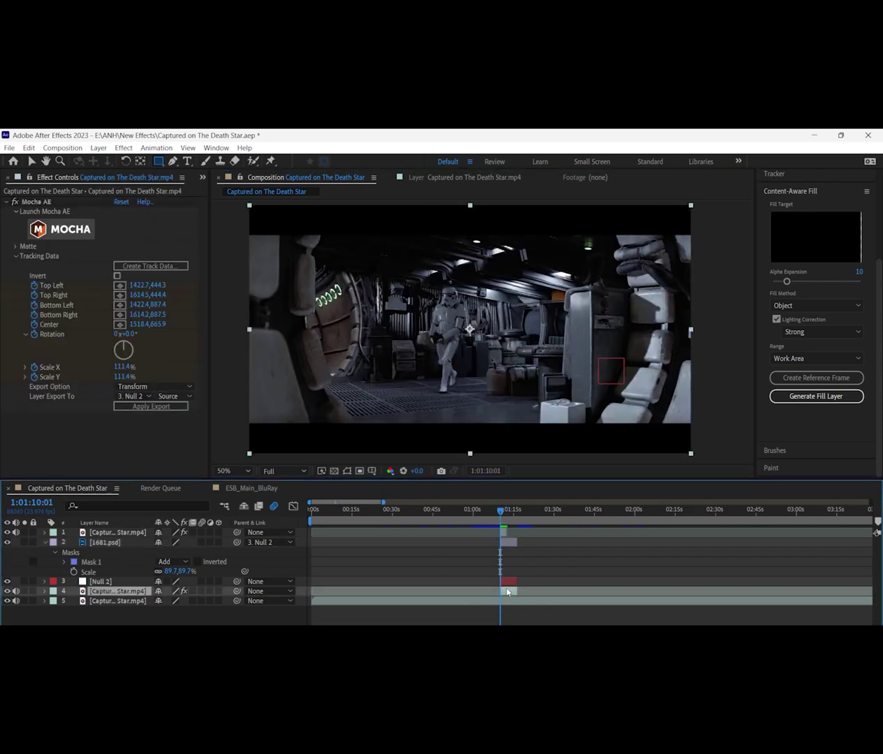
Step: Duplicate the footage layer without its Mocha AE effect, move it below layer 1, and apply Track Camera
key("ctrl+d")
left_click(51, 202)
key("Delete")
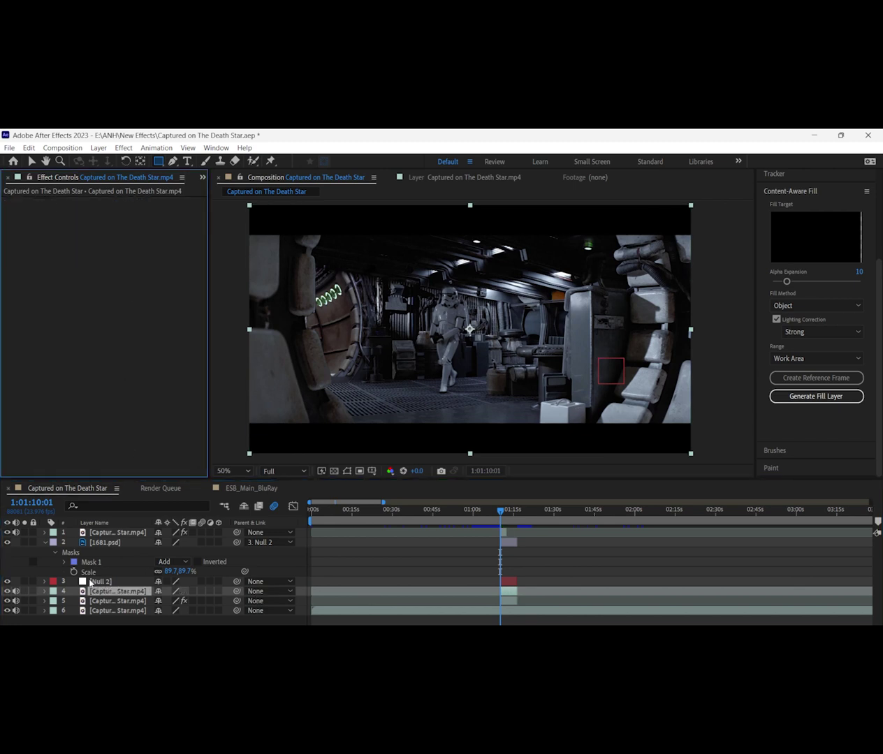
left_click_drag(100, 590, 100, 536)
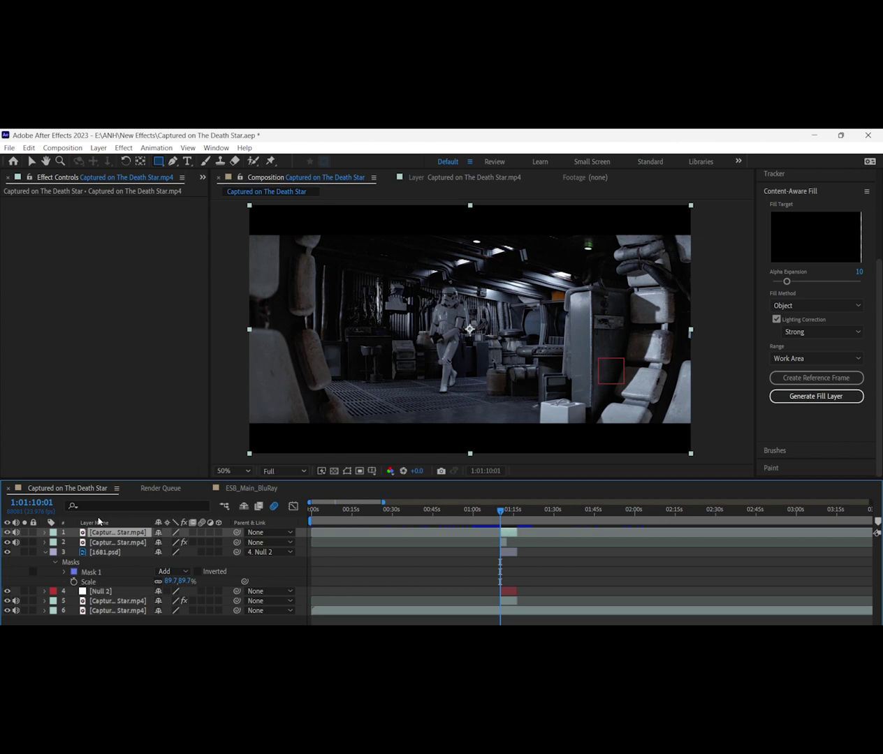
left_click(156, 148)
left_click(230, 356)
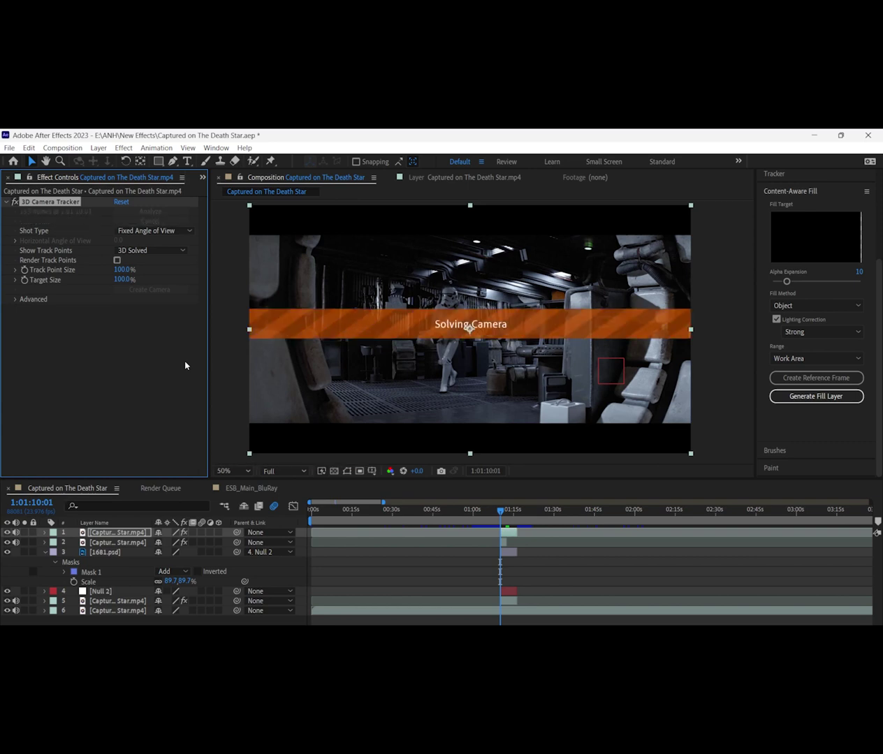
Step: Select three track points on the corridor's left side and create a null and camera from them
left_click(355, 314)
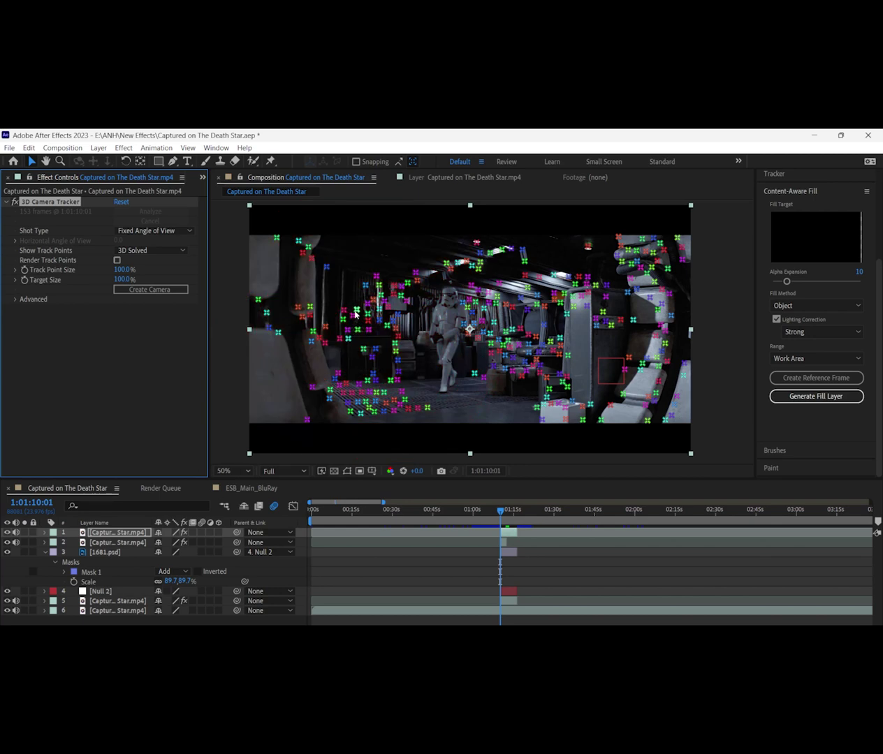
left_click(355, 312)
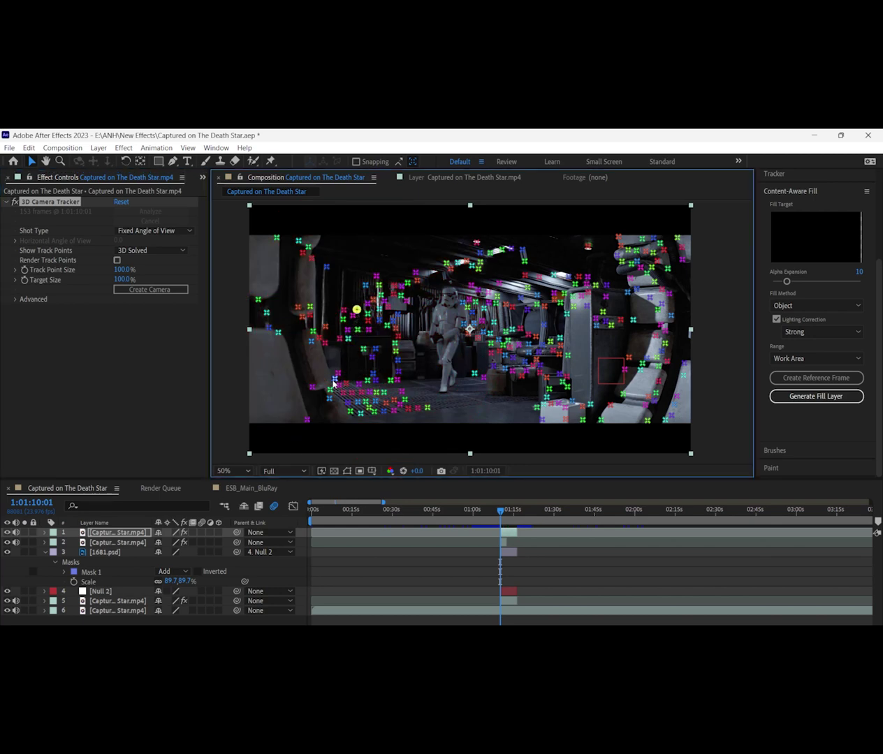
left_click(390, 380, "shift")
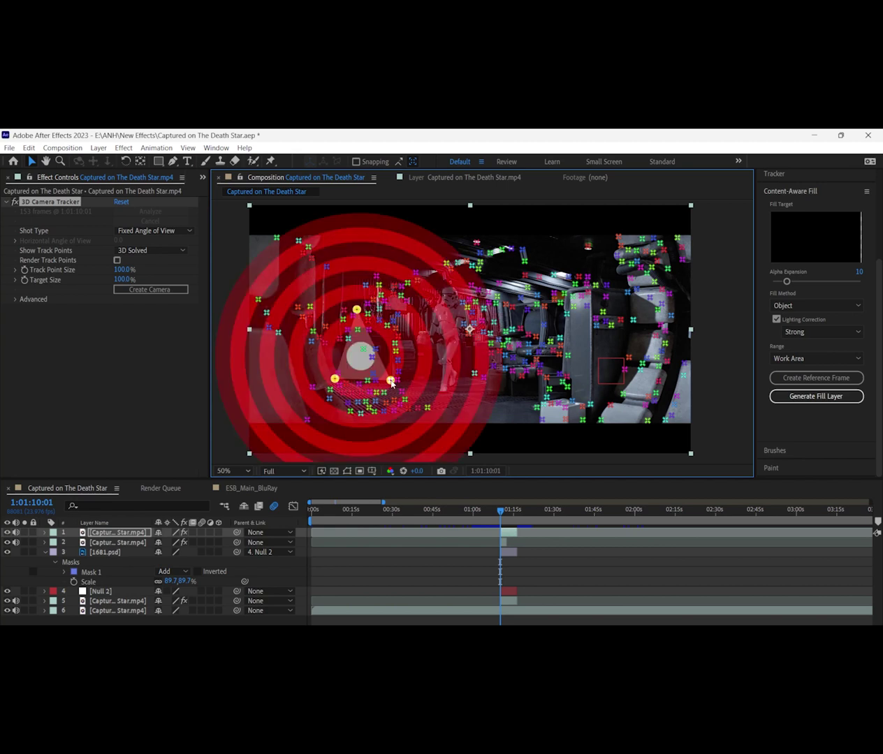
right_click(391, 381)
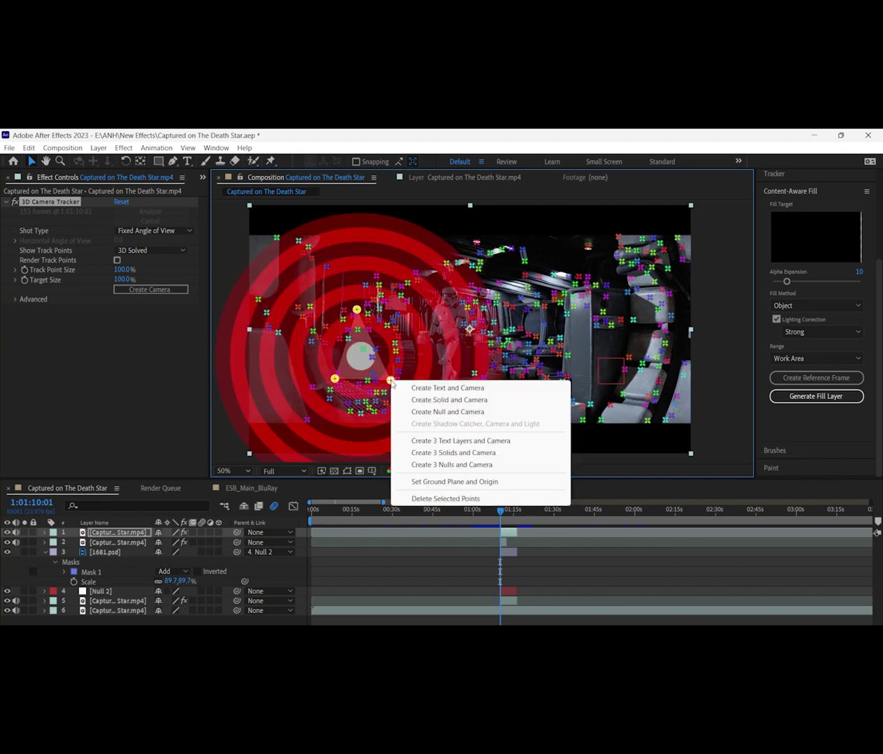
left_click(426, 411)
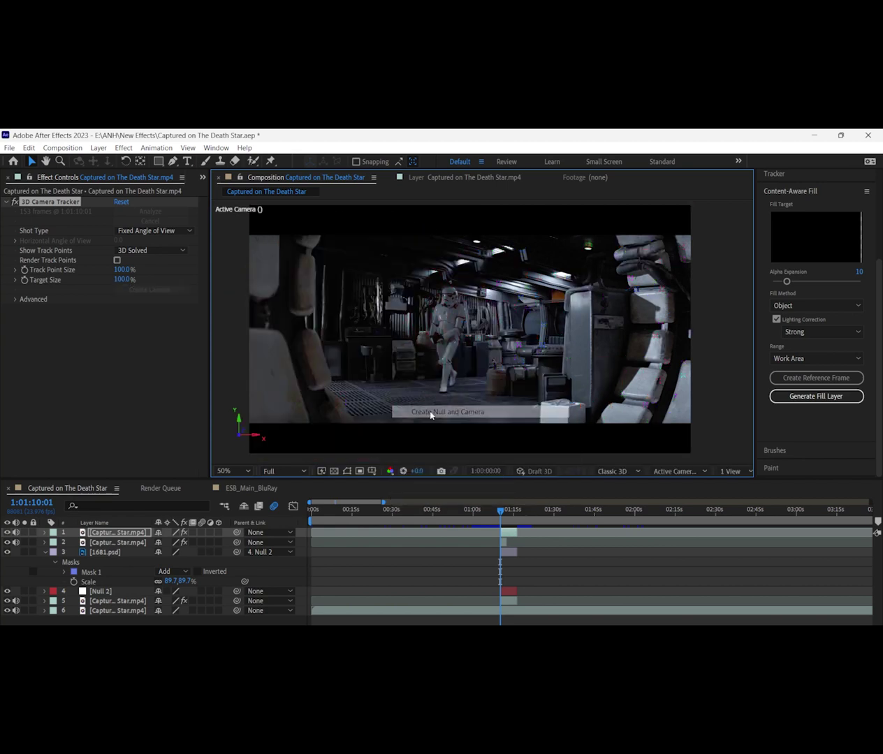
Step: Hide the top footage copy layer
left_click(112, 542)
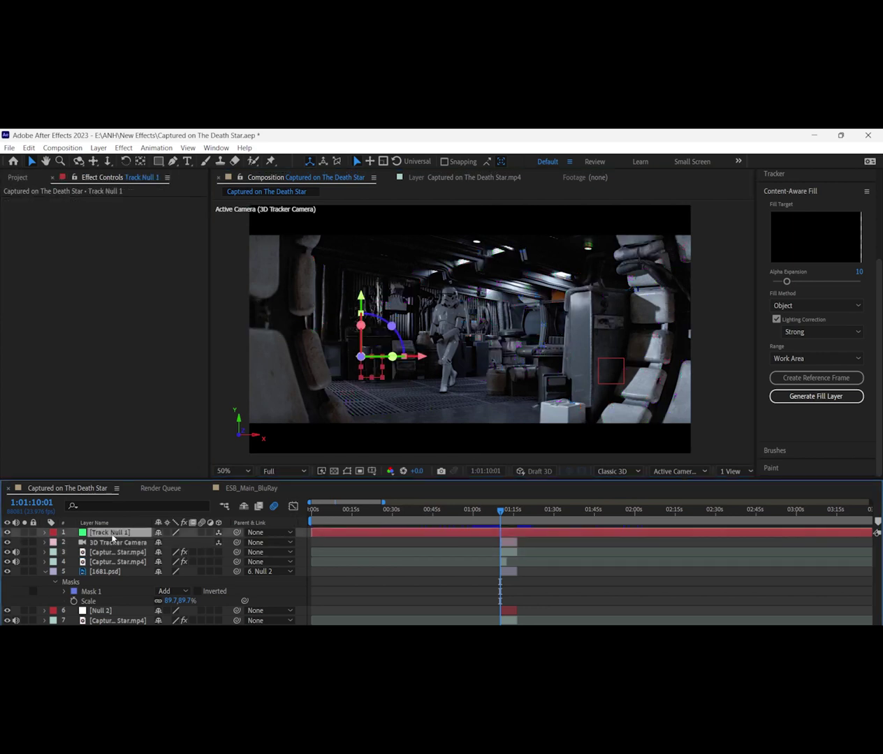
left_click(112, 542)
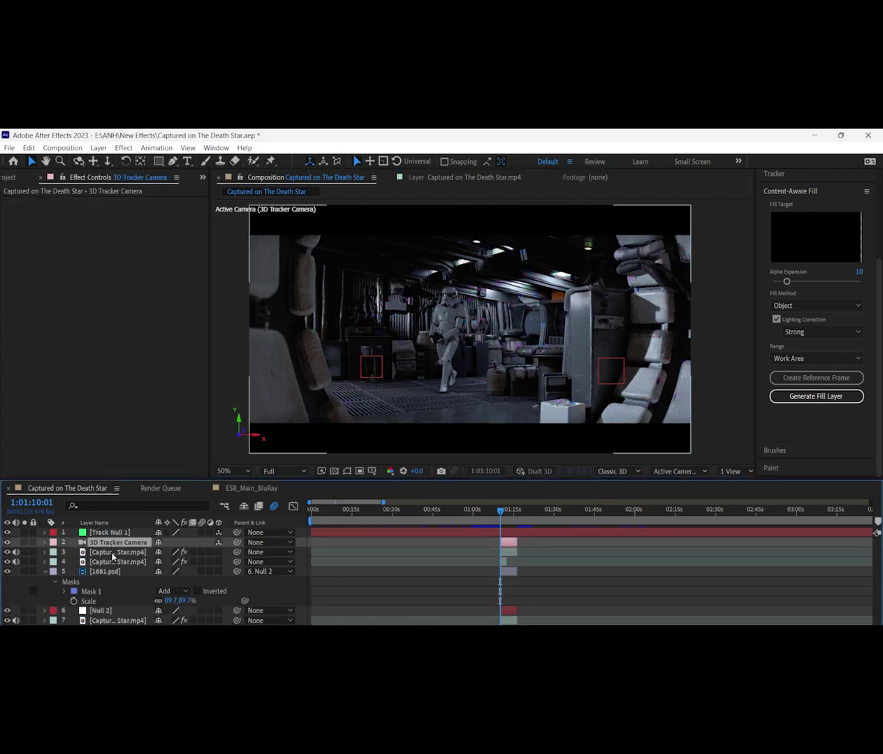
left_click(113, 552)
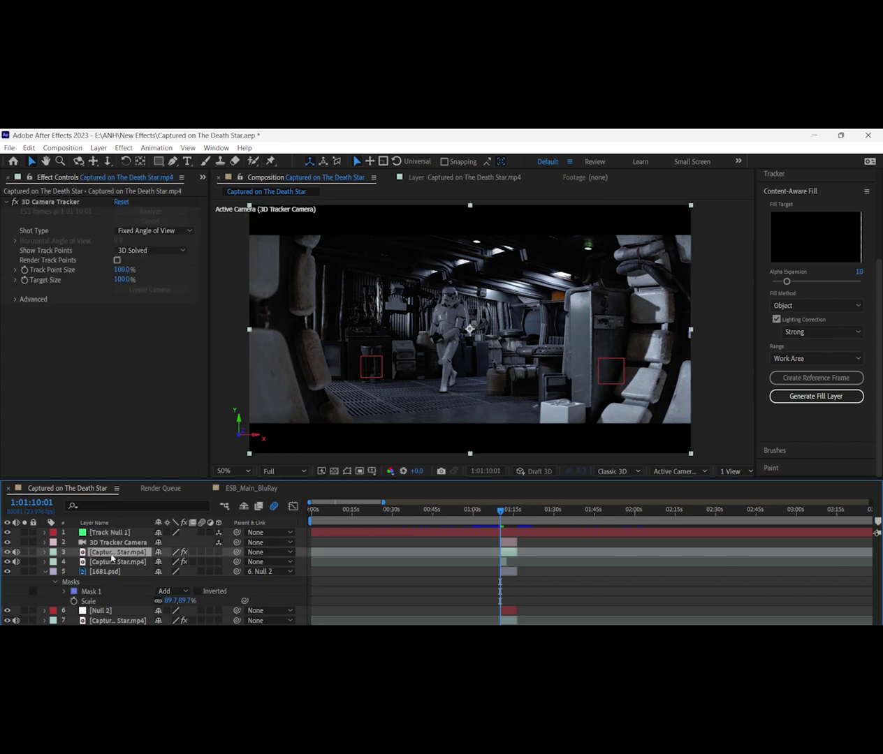
left_click(7, 552)
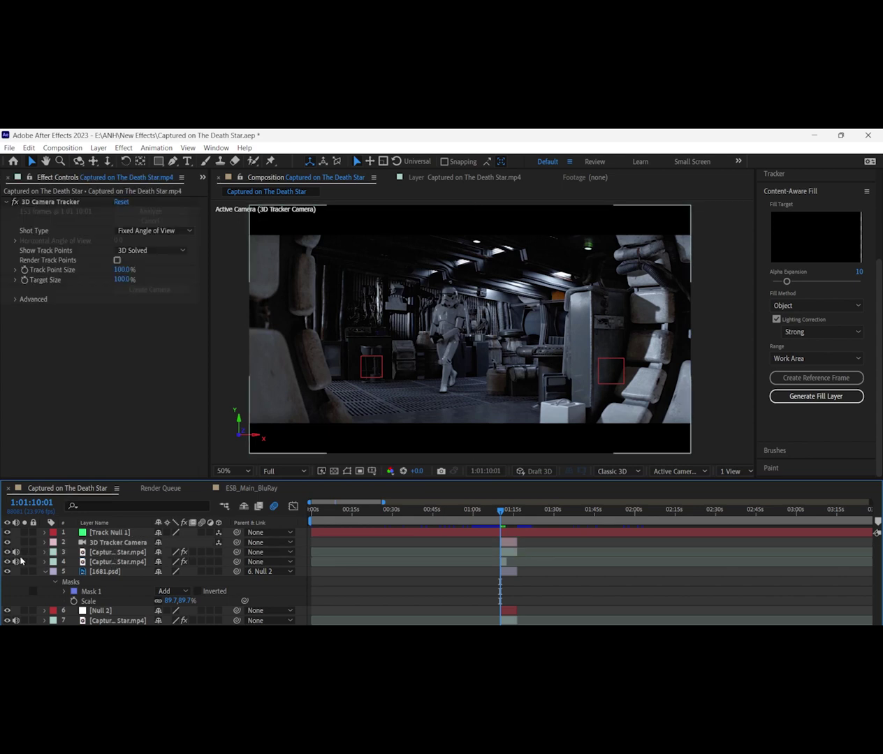
Step: Set the 1681.psd plate's parent to None, make it 3D, and move it above the footage layers
left_click(101, 552)
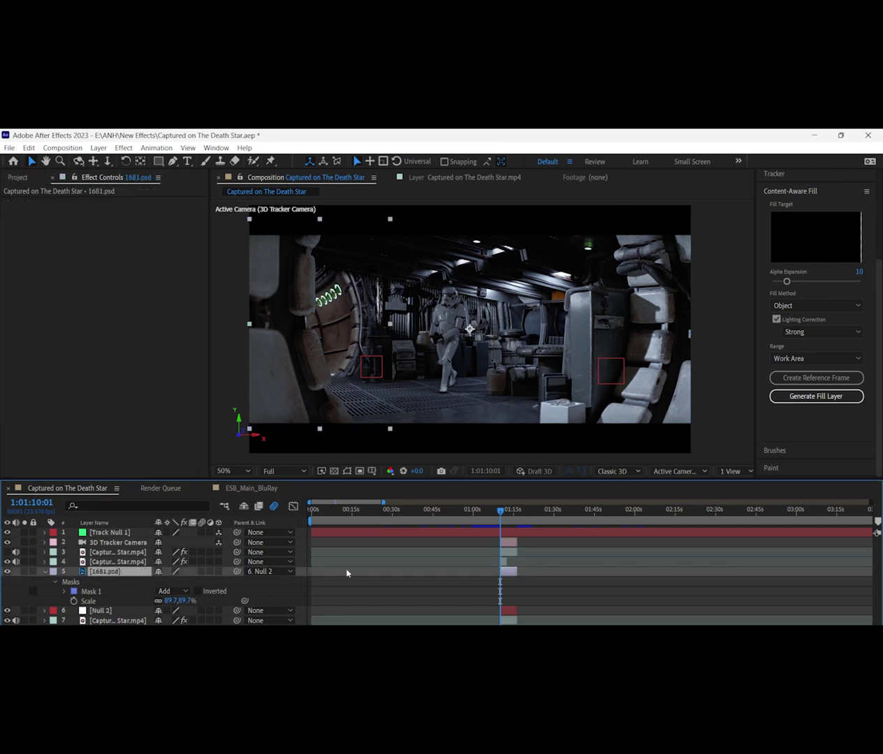
left_click(269, 572)
left_click(287, 459)
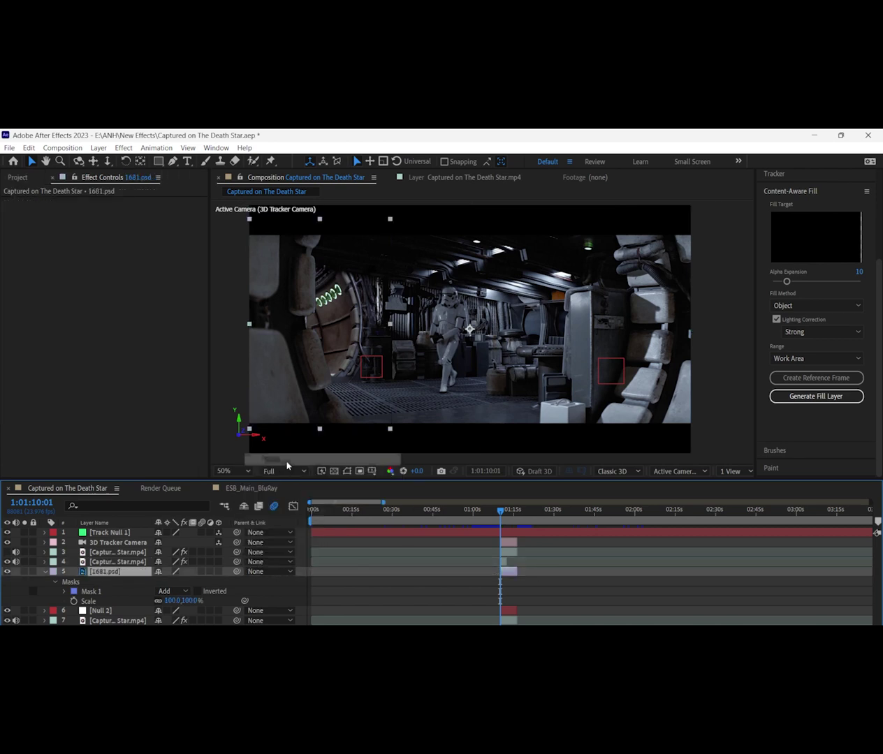
left_click(218, 571)
left_click_drag(102, 571, 104, 554)
key("Delete")
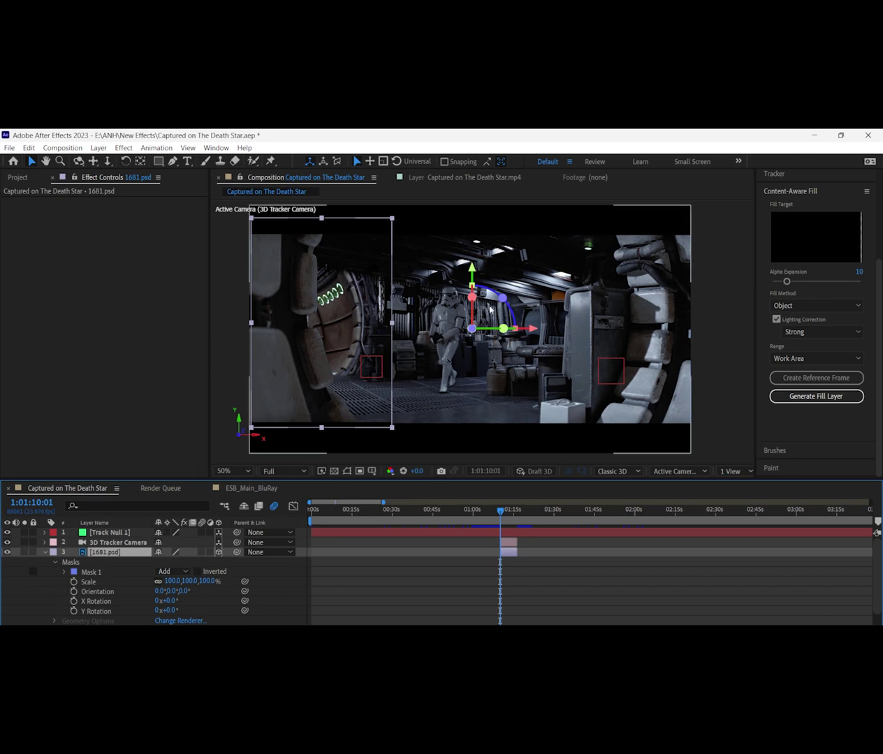
left_click_drag(472, 297, 472, 307)
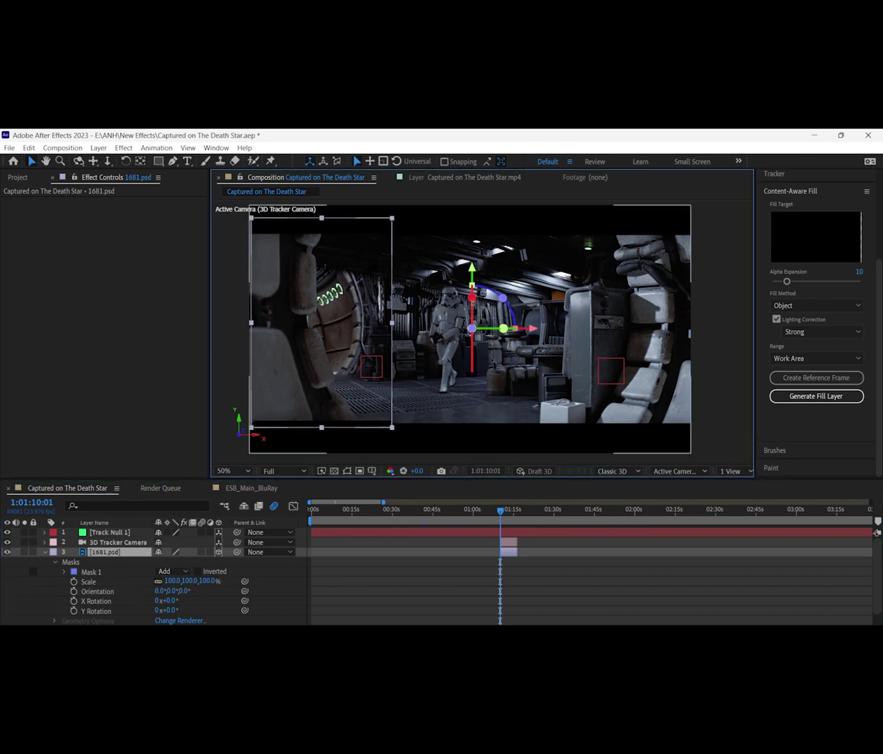
key("ctrl+z")
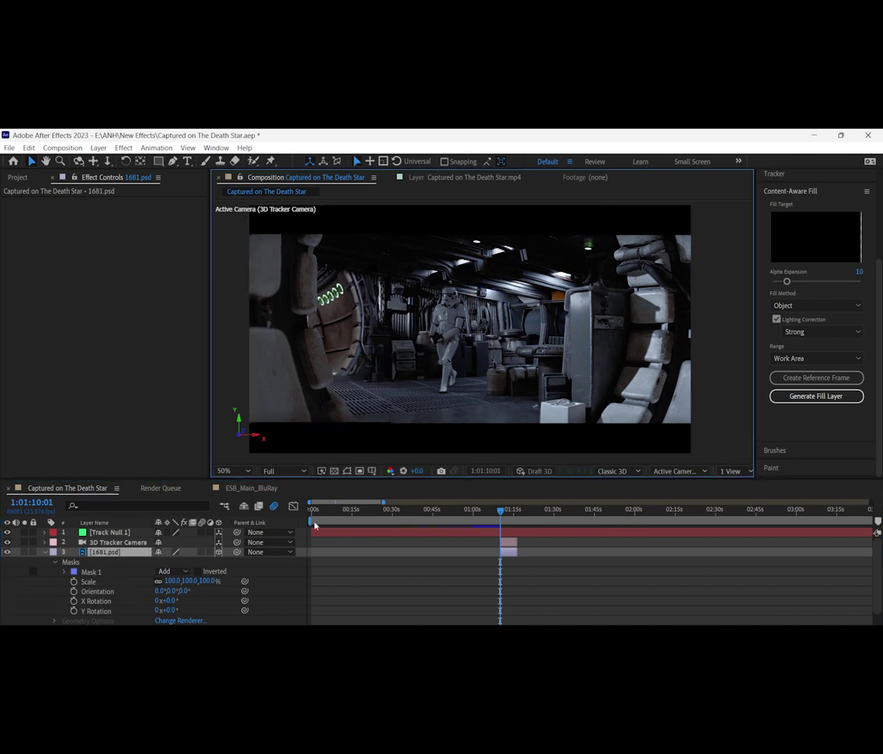
Step: Try -90 for the plate's X Rotation and zoom the viewer in on the floor grating
left_click(176, 602)
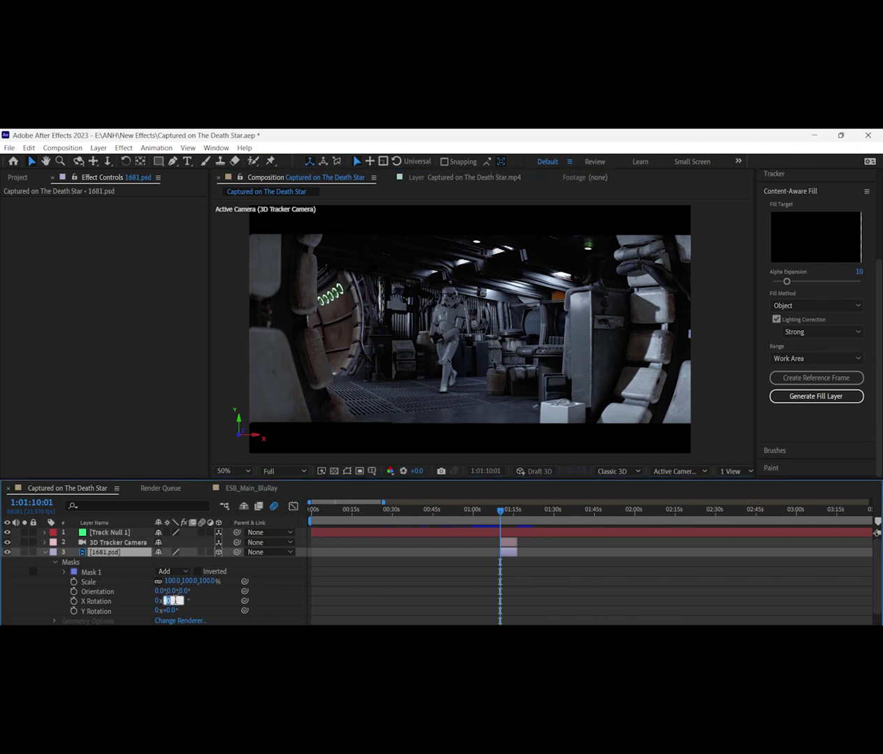
type("-90")
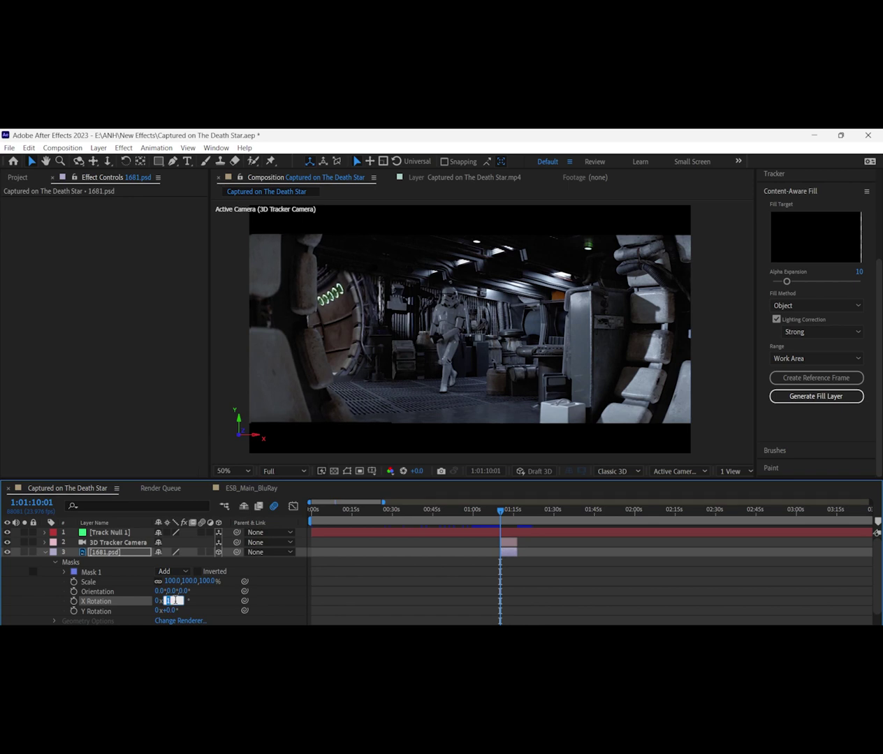
key("Return")
scroll(393, 376, "up", 2)
key("v")
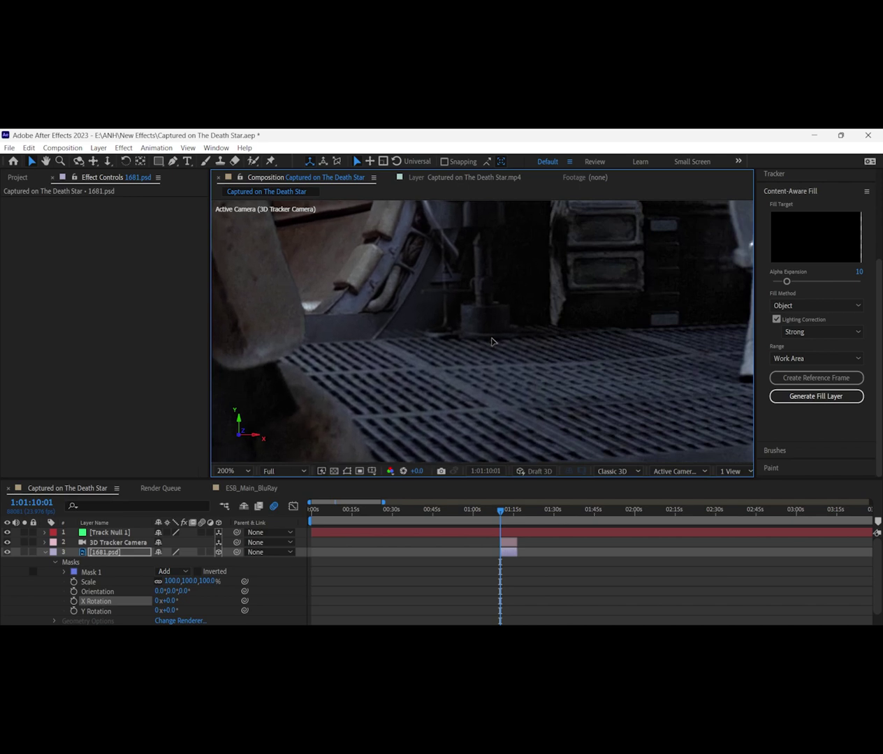
Step: Set the 1681.psd mask feather to 15 pixels and fit the frame in the viewer
key("f")
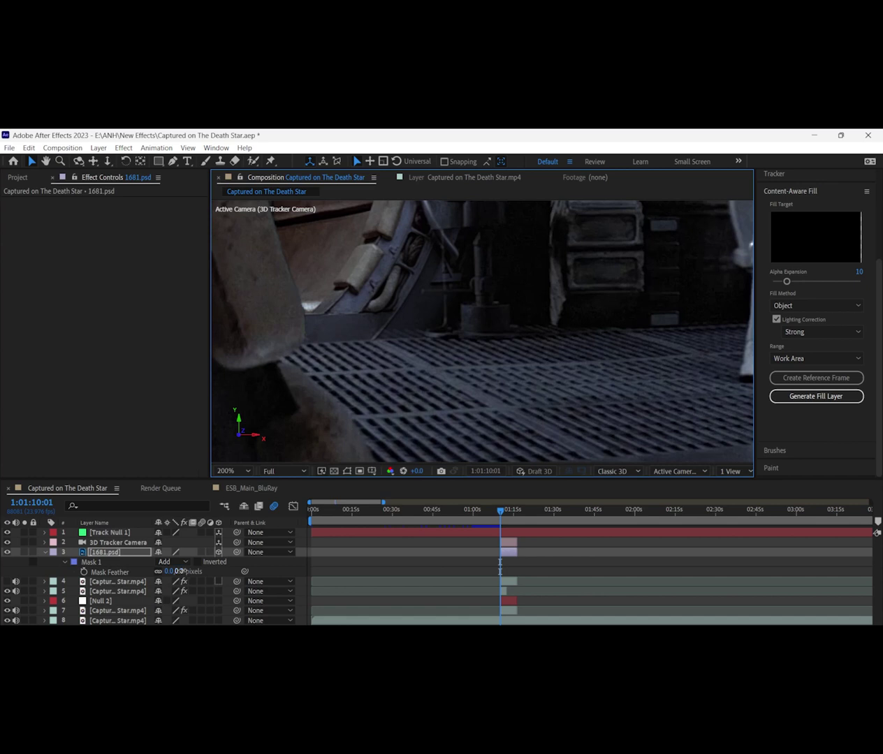
left_click_drag(180, 572, 190, 571)
left_click(234, 472)
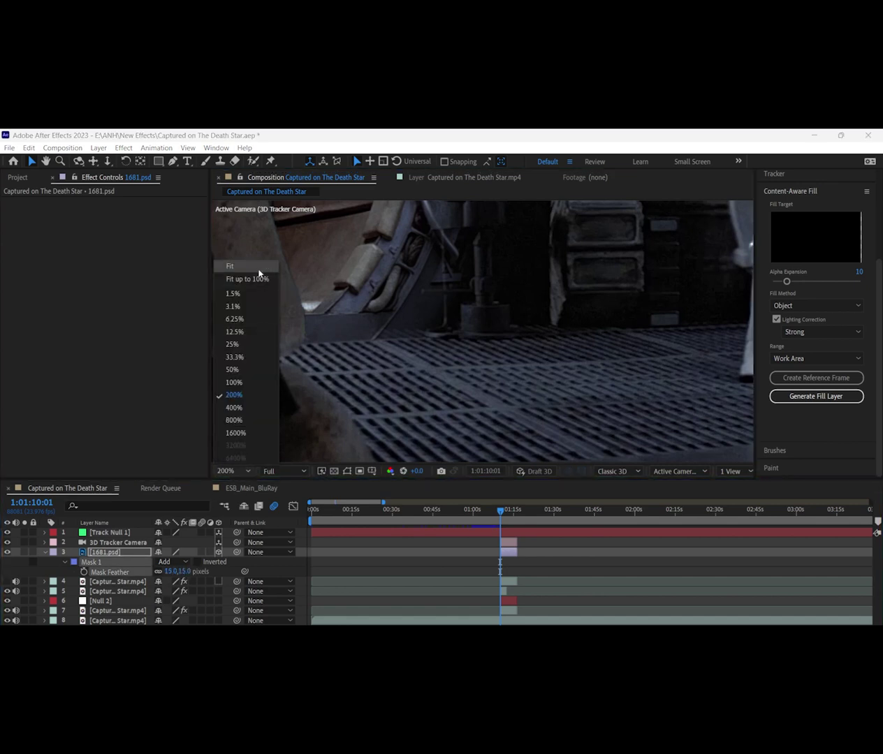
left_click(259, 269)
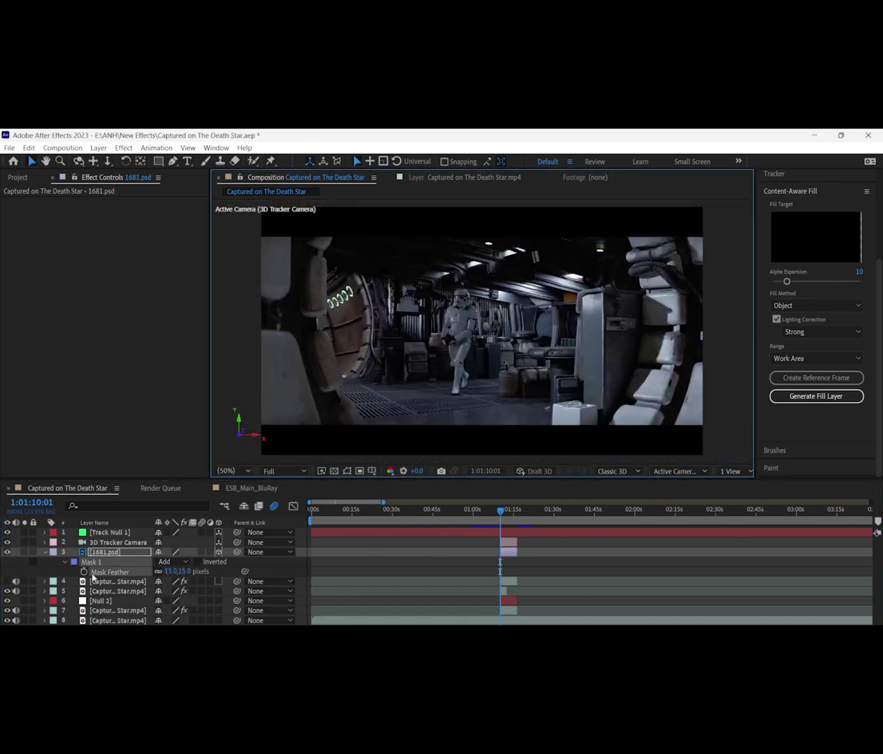
Step: Trim the plate's out point at the shot change, raise the mask's bottom edge, and review
mouse_move(500, 512)
left_mouse_down()
mouse_move(510, 514)
mouse_move(497, 520)
mouse_move(510, 519)
left_mouse_up()
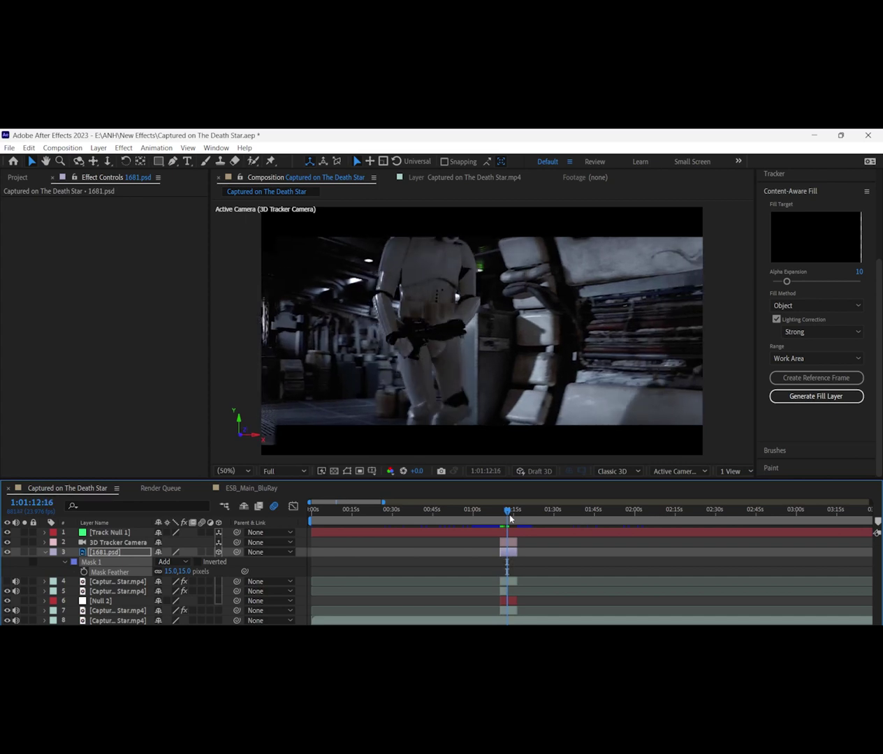
left_click_drag(510, 519, 510, 518)
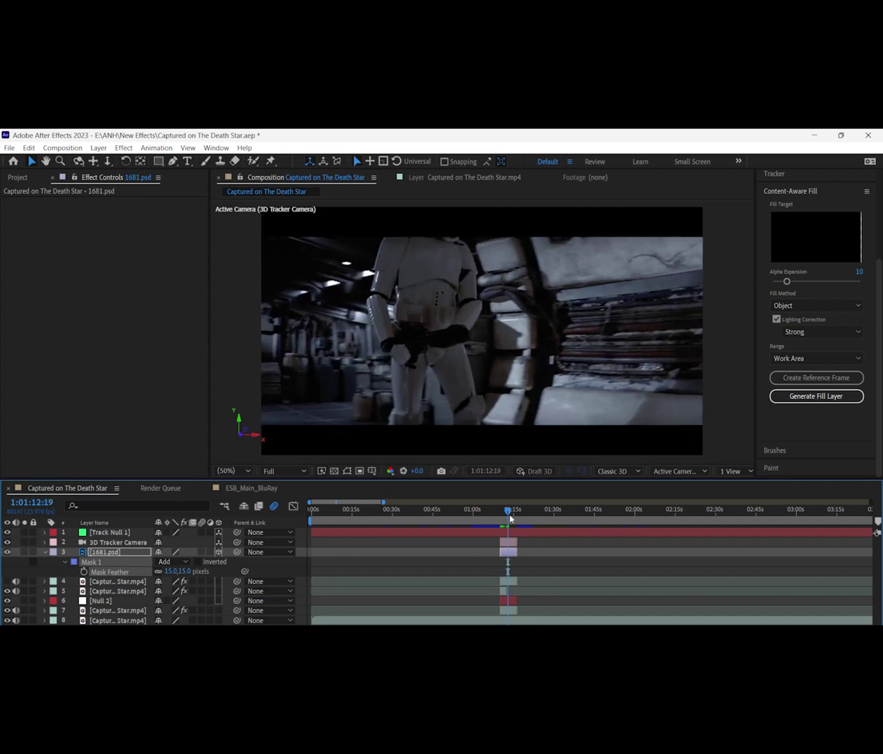
key("alt+bracketright")
left_click_drag(509, 516, 500, 518)
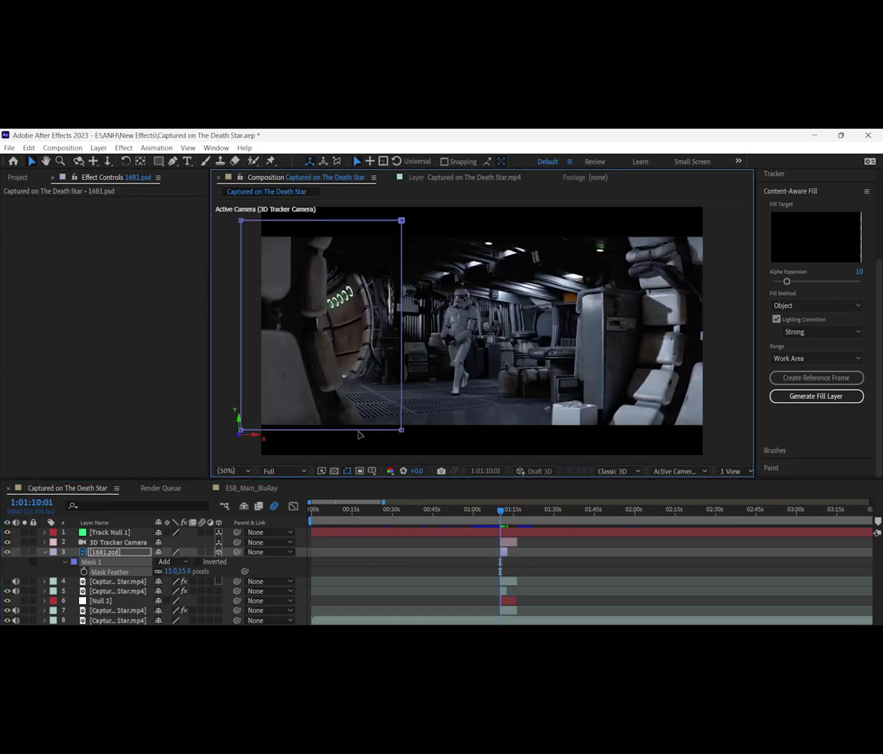
left_click_drag(357, 430, 357, 386)
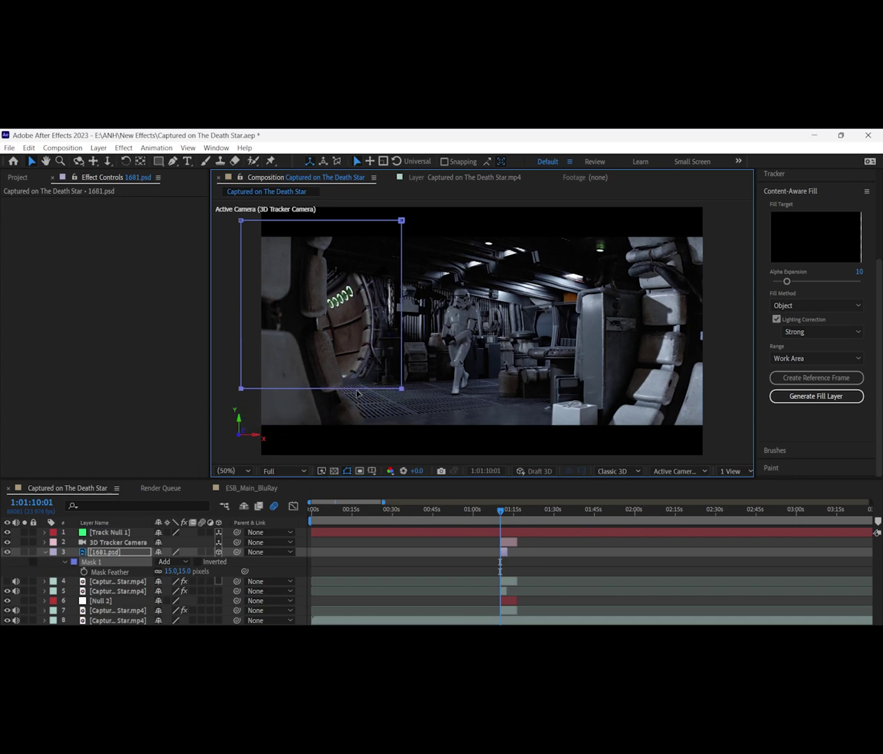
left_click(346, 471)
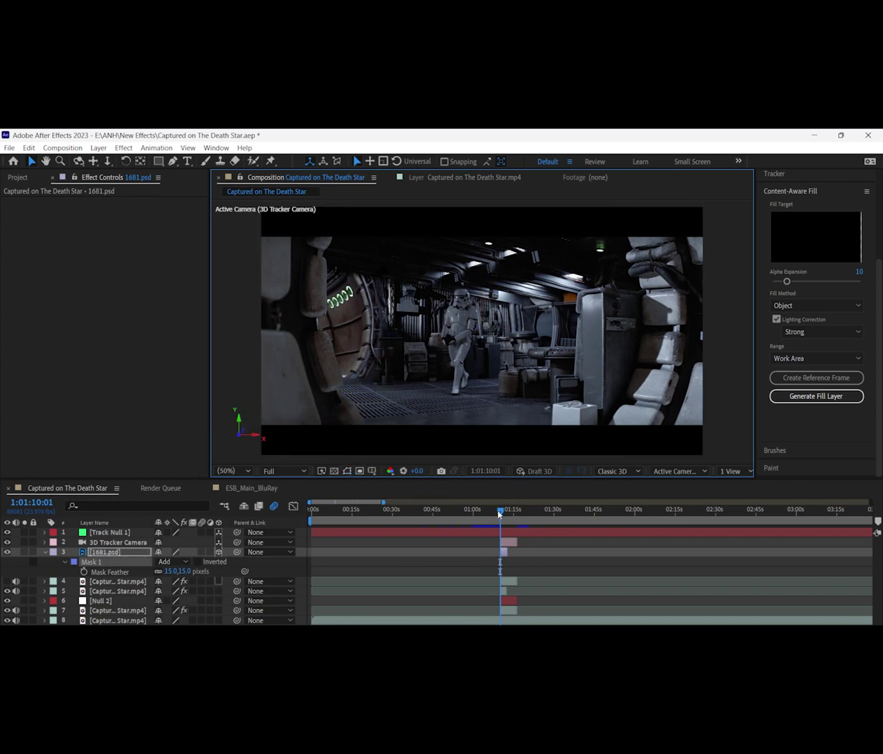
mouse_move(499, 514)
left_mouse_down()
mouse_move(513, 518)
mouse_move(498, 528)
left_mouse_up()
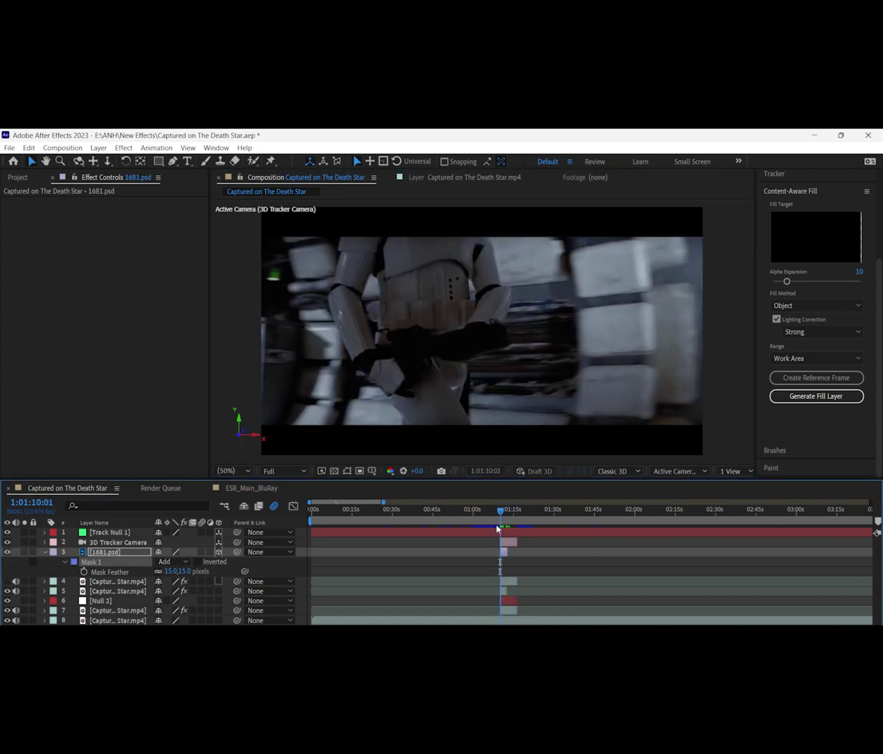